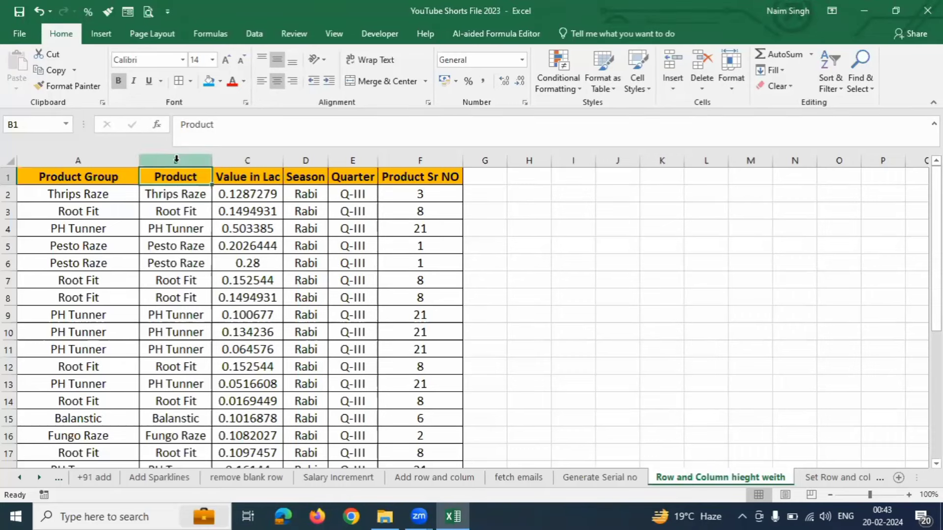
Step: Select the Product and Value in Lac columns, then rows 5 to 10, clearing each selection
drag(176, 158, 263, 153)
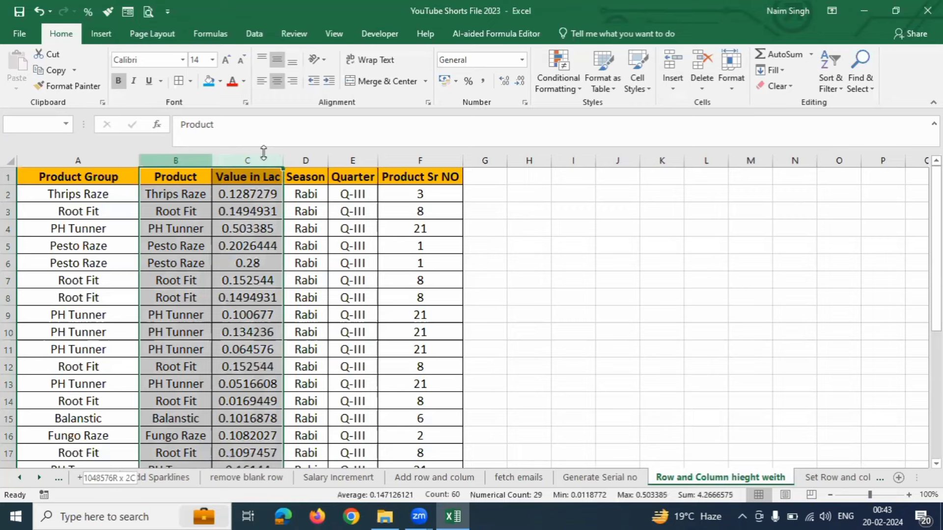
click(352, 212)
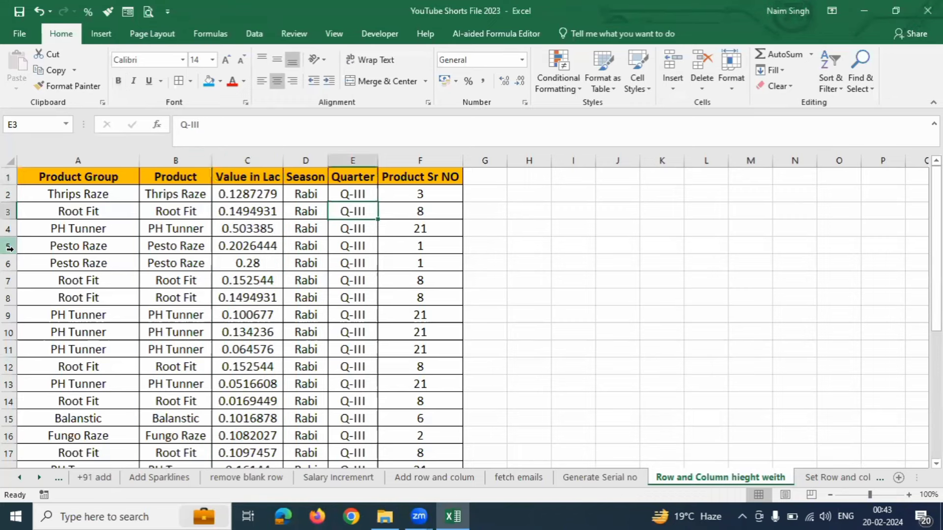
drag(9, 248, 319, 332)
click(309, 269)
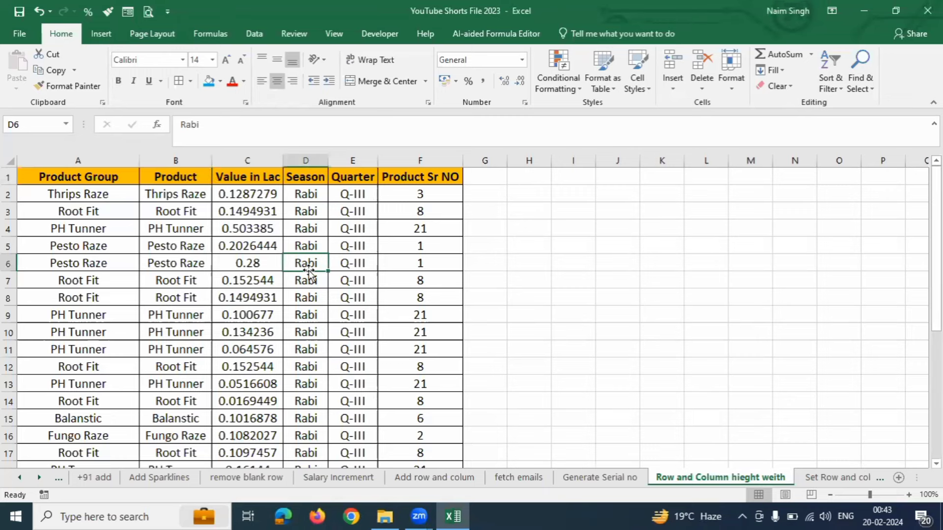
Step: Scroll through the product table, select the Product Group column, and make A5 the active cell
scroll(104, 239, down, 3)
scroll(104, 240, down, 5)
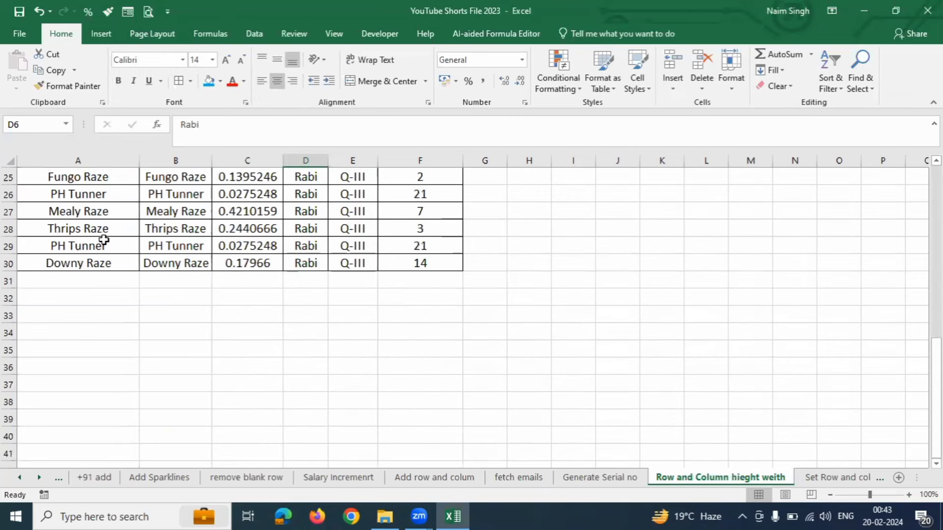
scroll(104, 240, down, 1)
scroll(104, 240, up, 1)
scroll(105, 243, up, 3)
scroll(106, 248, up, 3)
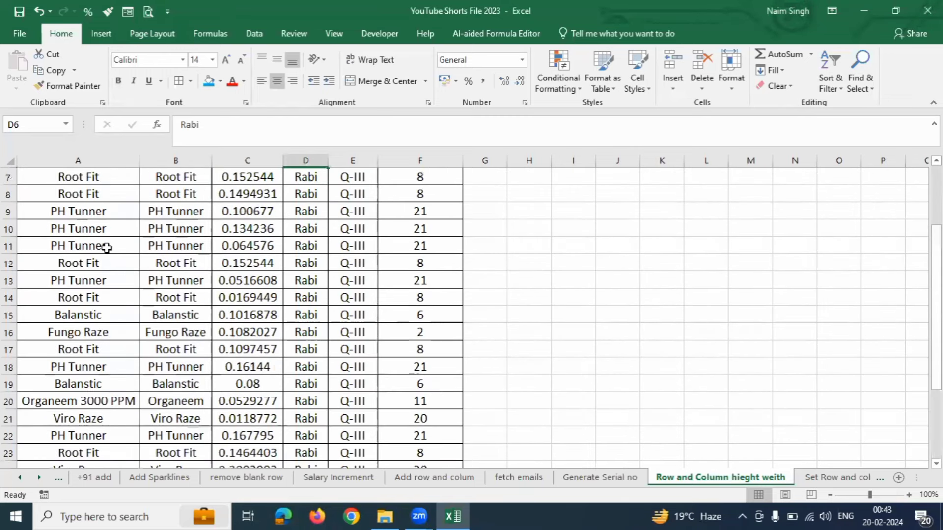
scroll(107, 248, up, 2)
scroll(106, 249, down, 1)
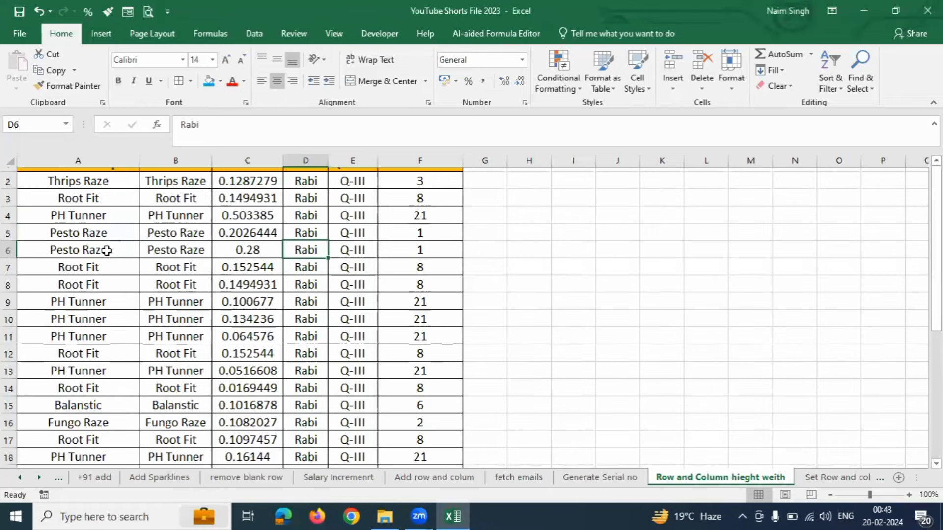
scroll(101, 246, up, 1)
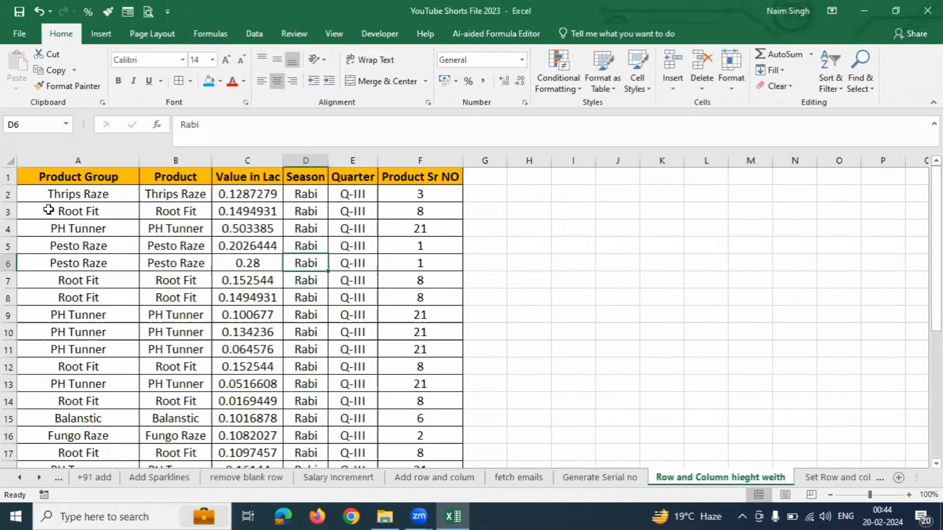
click(68, 159)
click(56, 239)
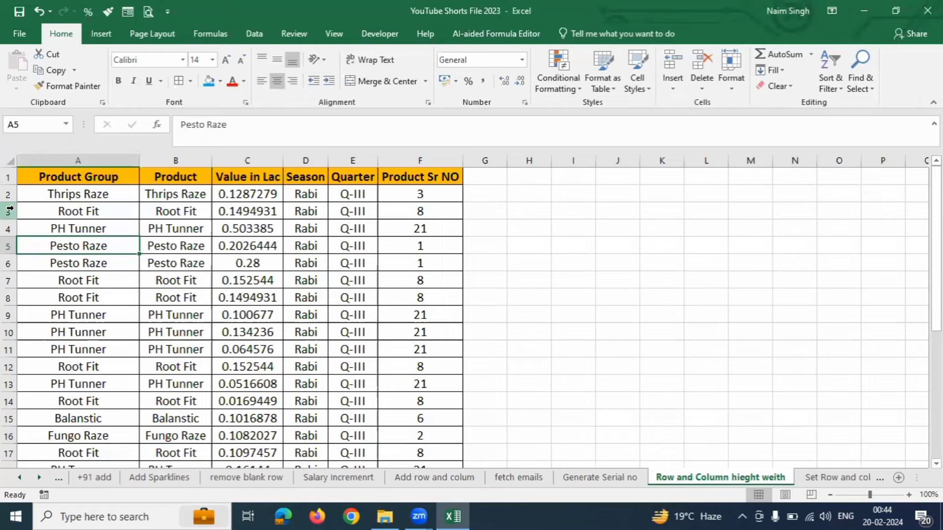
Step: Make rows 3 and 4 taller by dragging their lower boundaries, then review cells A3 to A5
drag(7, 211, 5, 238)
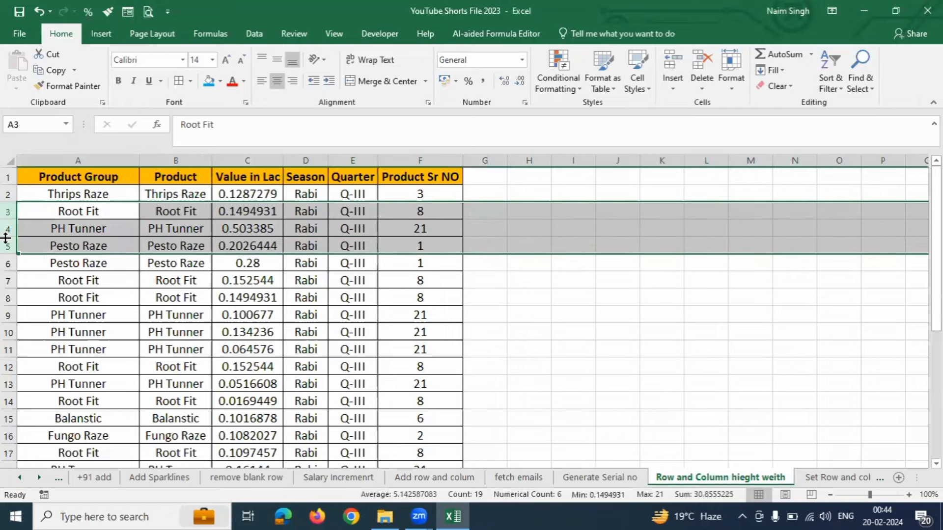
click(68, 216)
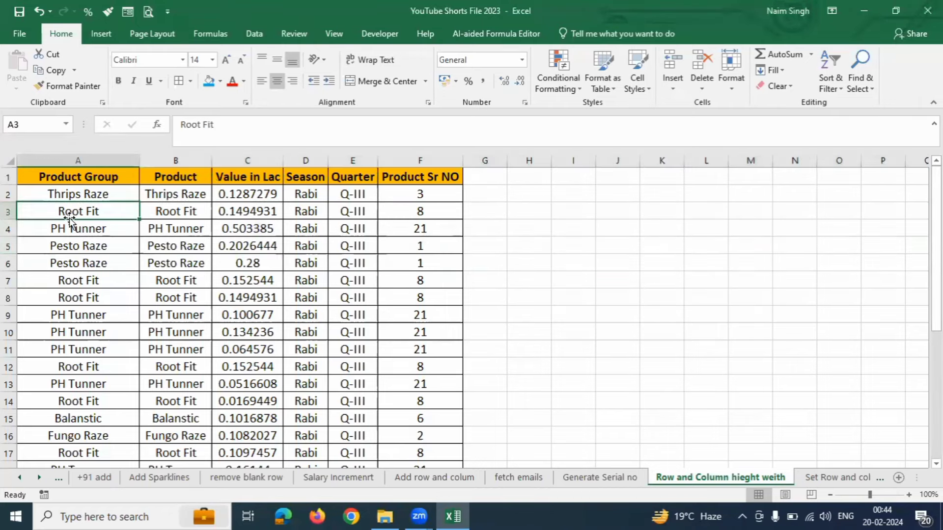
drag(10, 220, 6, 233)
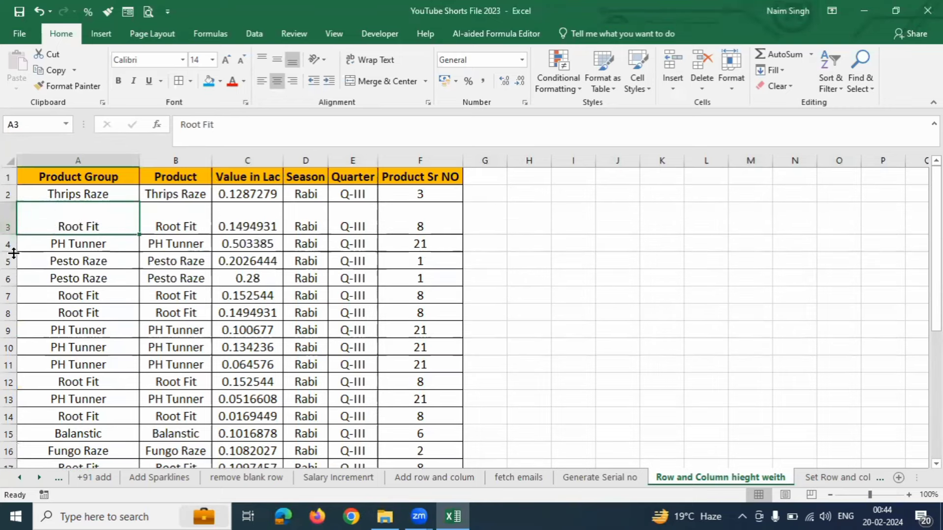
drag(10, 252, 9, 315)
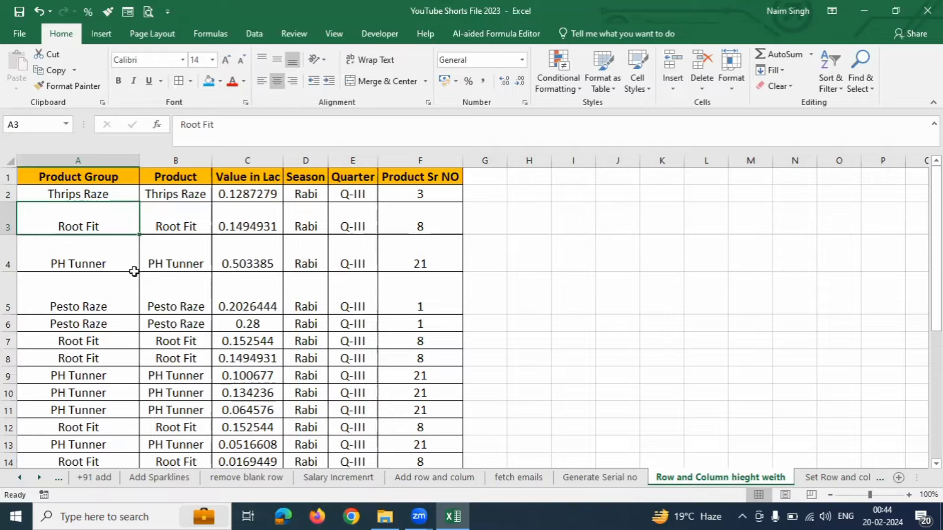
click(106, 258)
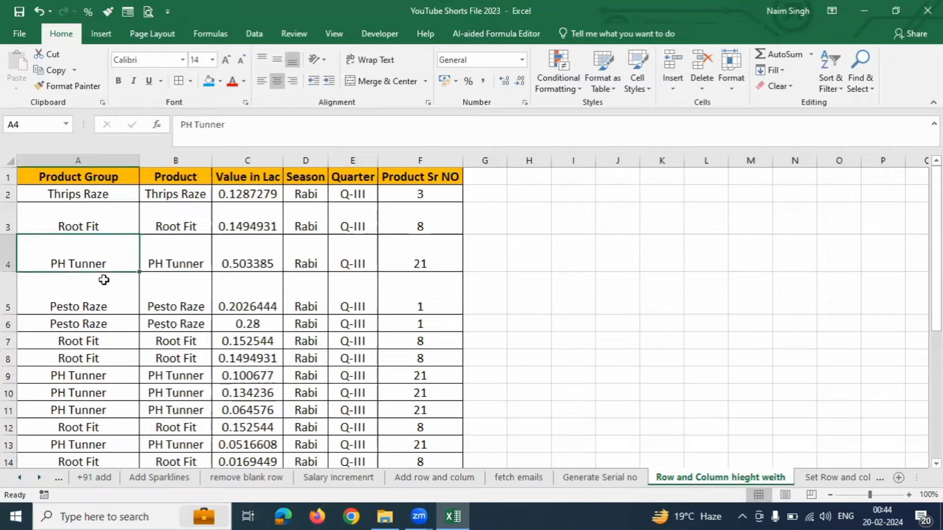
click(96, 295)
click(94, 261)
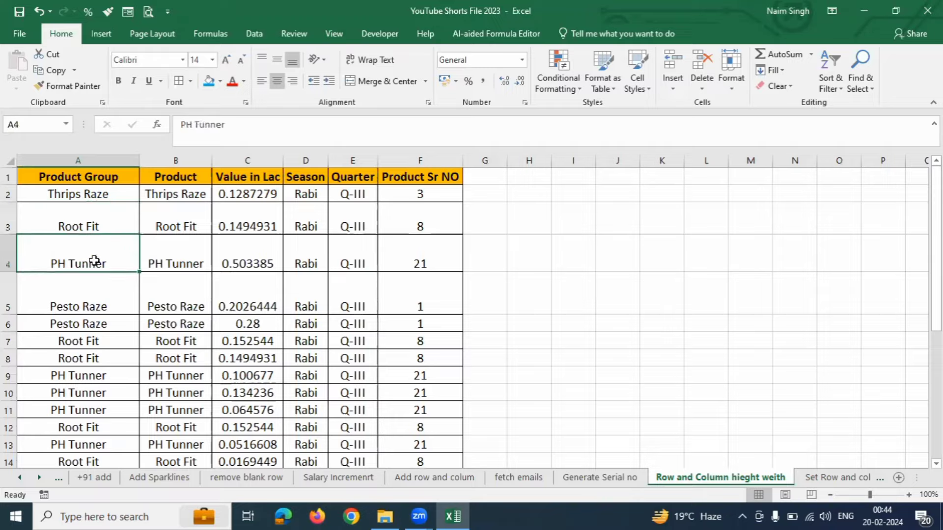
click(97, 220)
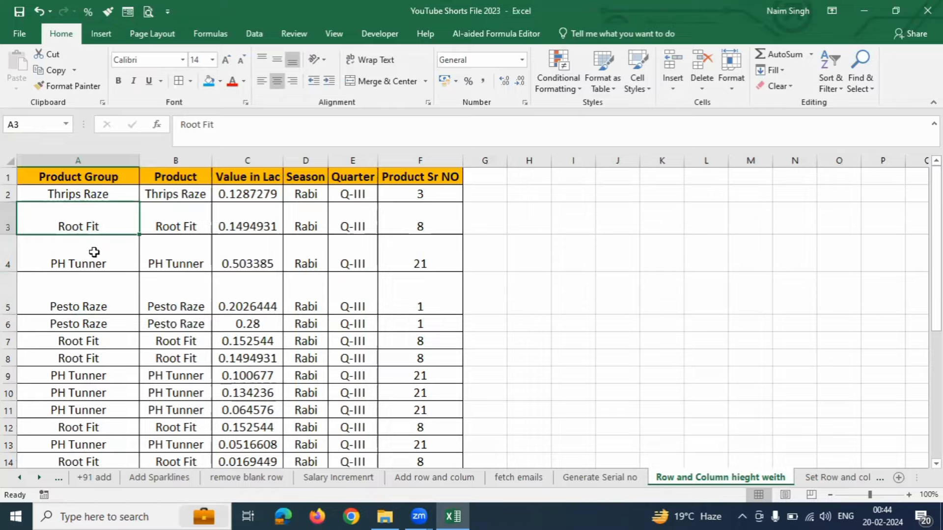
click(94, 252)
click(82, 213)
click(86, 253)
click(88, 291)
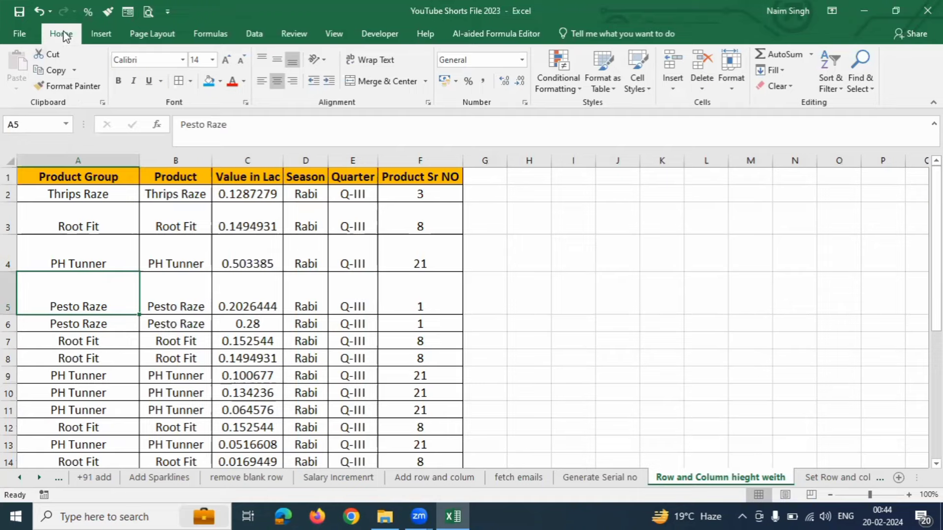
click(732, 94)
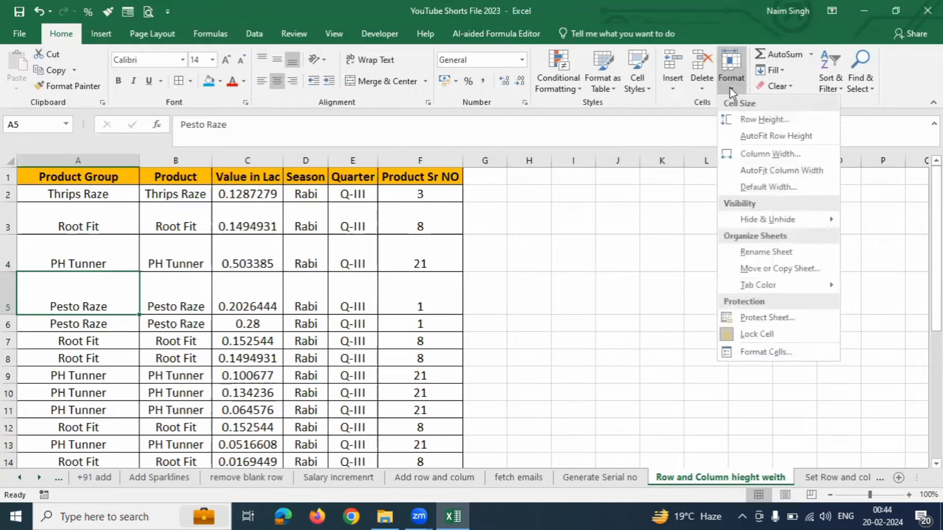
click(762, 120)
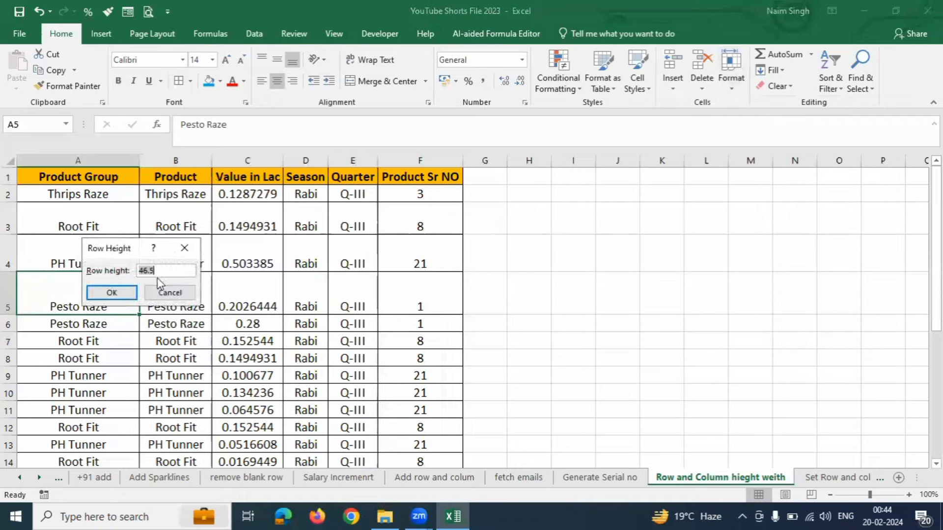
click(170, 293)
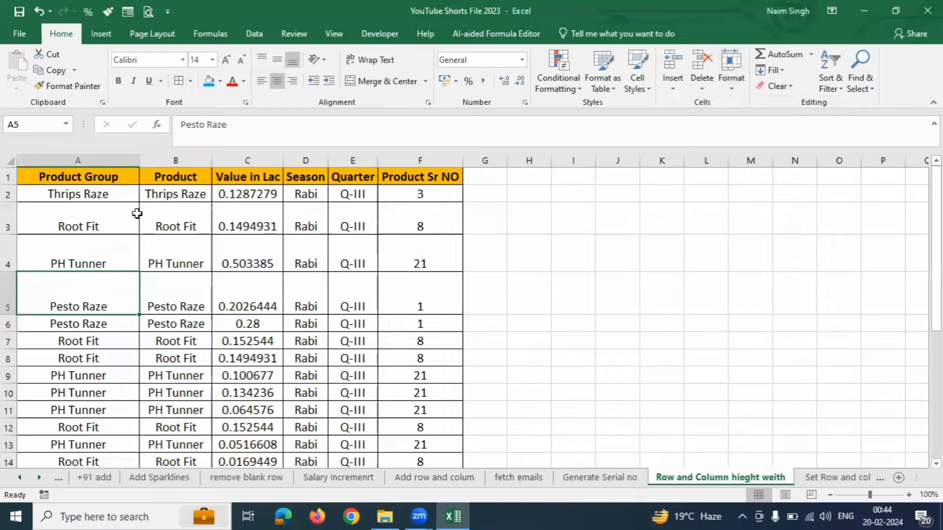
click(85, 248)
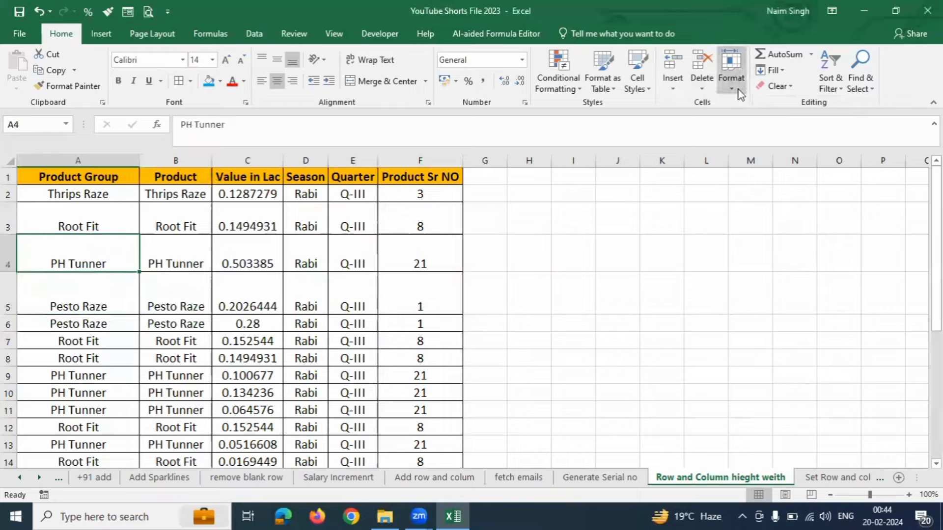
click(731, 79)
click(758, 123)
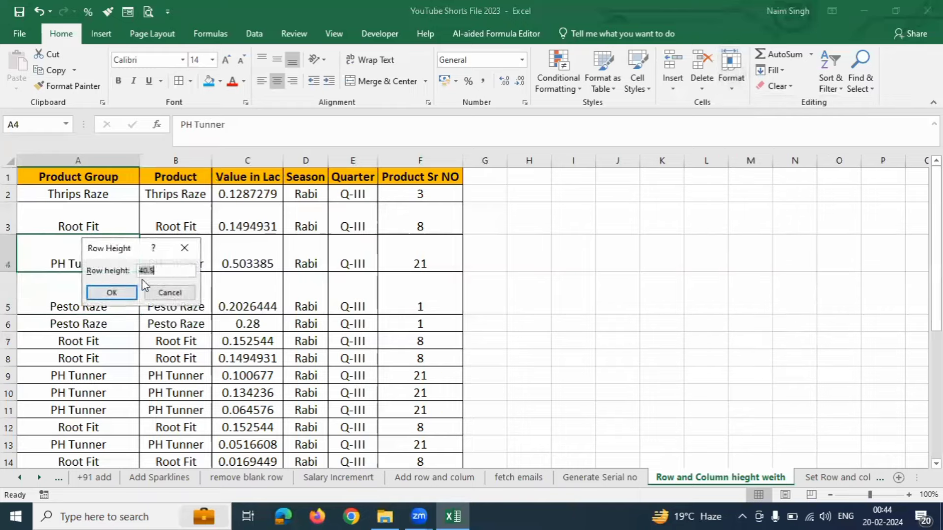
click(170, 293)
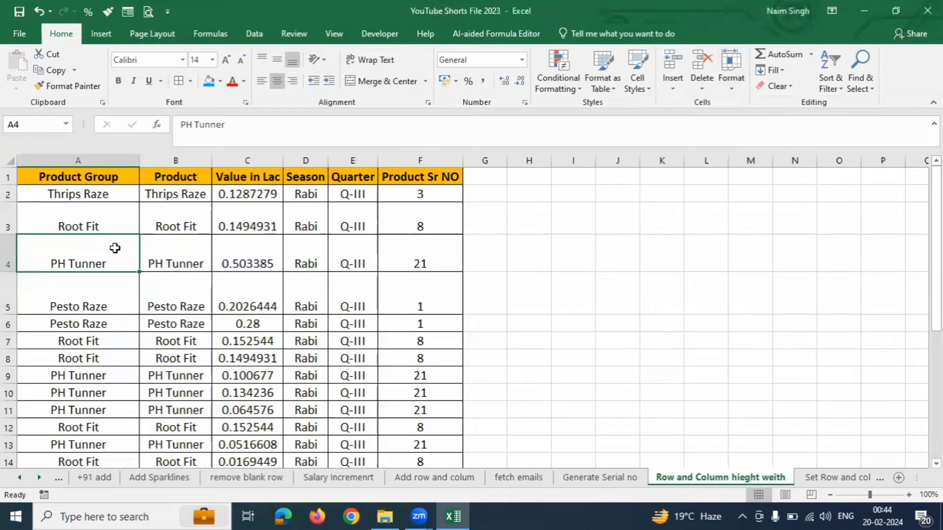
drag(74, 218, 80, 285)
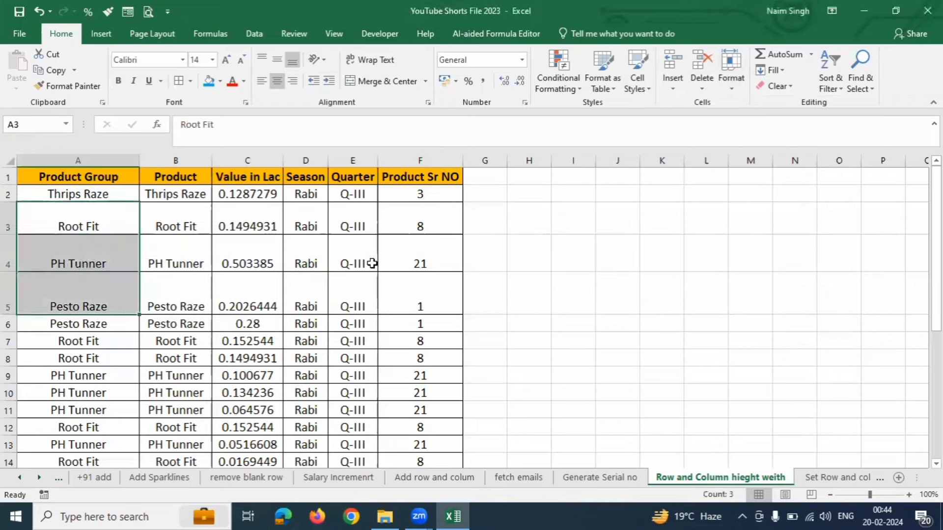
Step: Undo the earlier row heights, then make rows 3 to 5 each 27 points tall
click(372, 263)
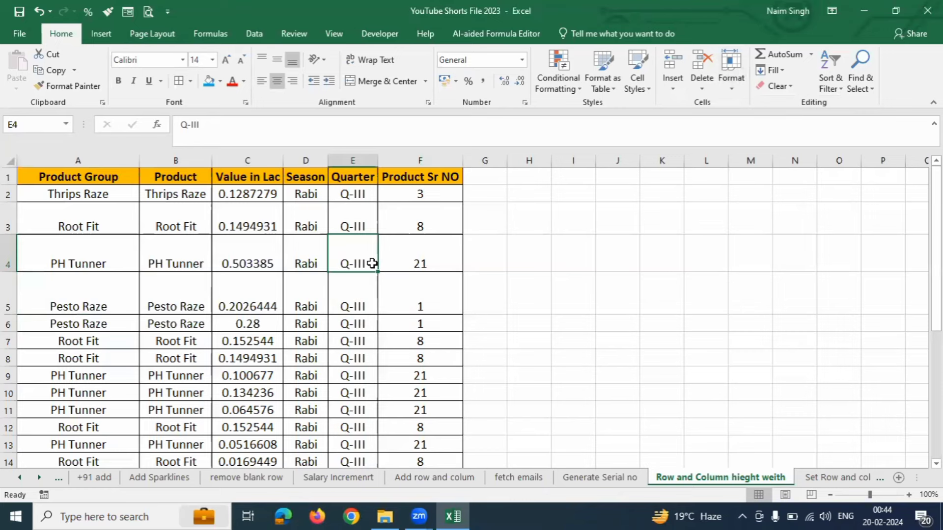
key(ctrl+z)
key(ctrl+z)
key(ctrl+z)
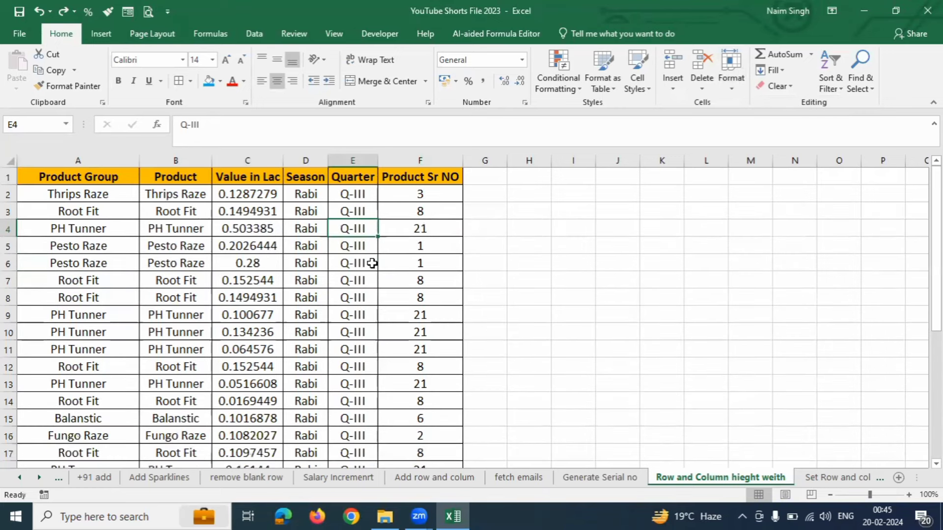
click(8, 219)
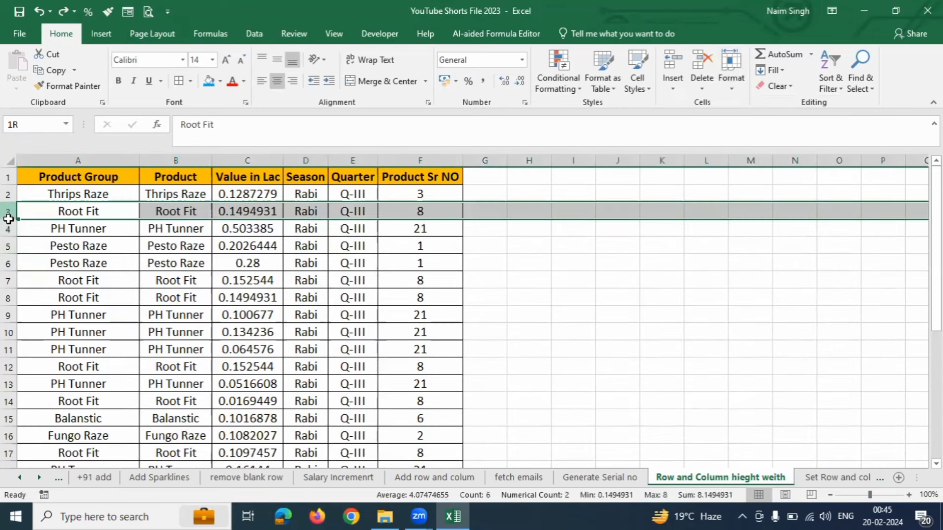
drag(8, 219, 9, 246)
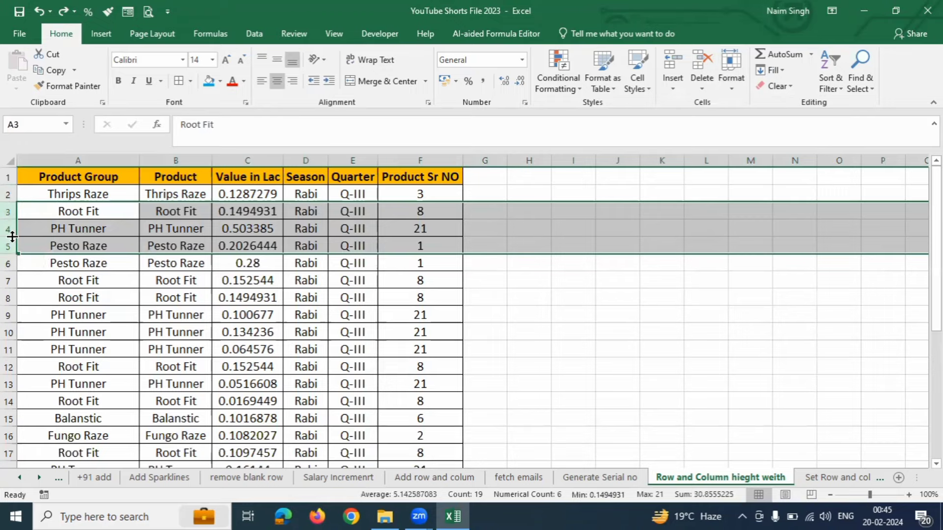
drag(12, 237, 11, 257)
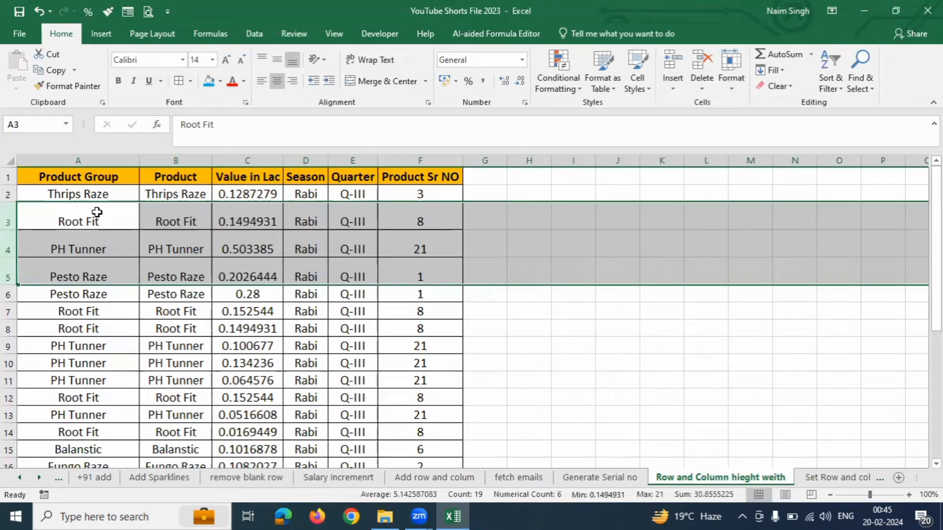
Step: Select the cells across rows 3 to 5 and undo the 27-point height
drag(96, 212, 88, 262)
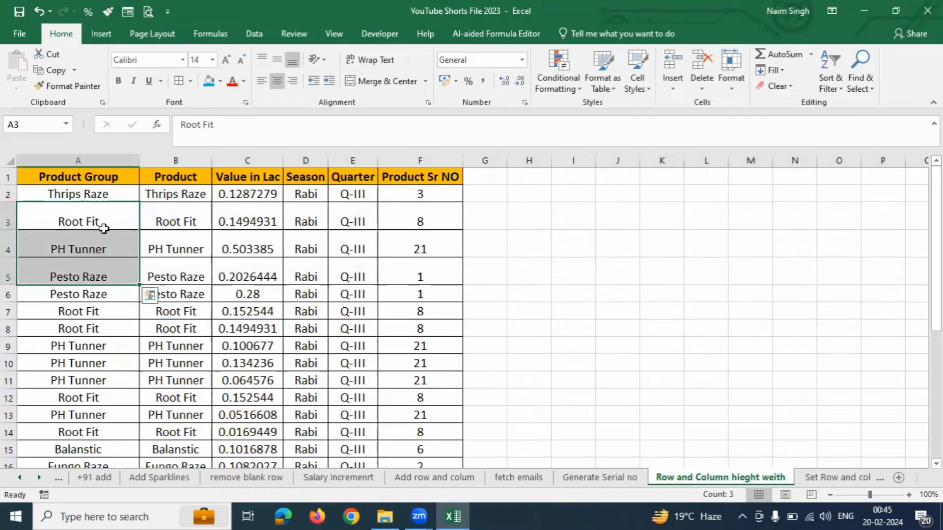
mouse_move(166, 219)
mouse_down()
mouse_move(168, 271)
mouse_move(415, 261)
mouse_up()
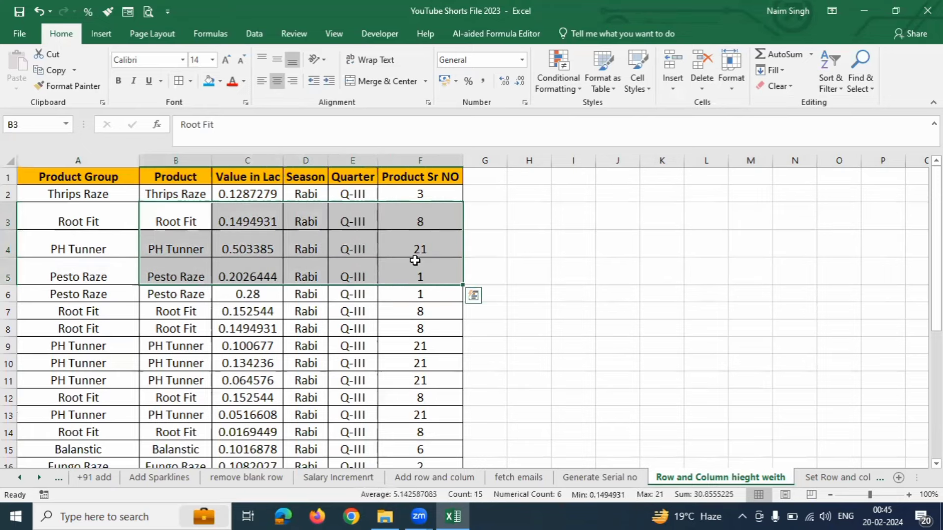
key(ctrl+z)
click(68, 248)
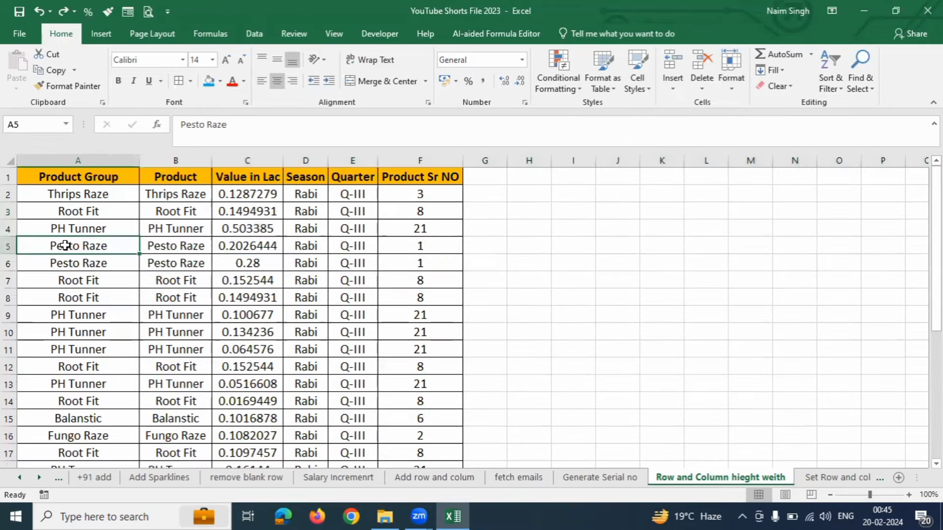
scroll(230, 241, down, 5)
scroll(233, 248, up, 5)
click(5, 158)
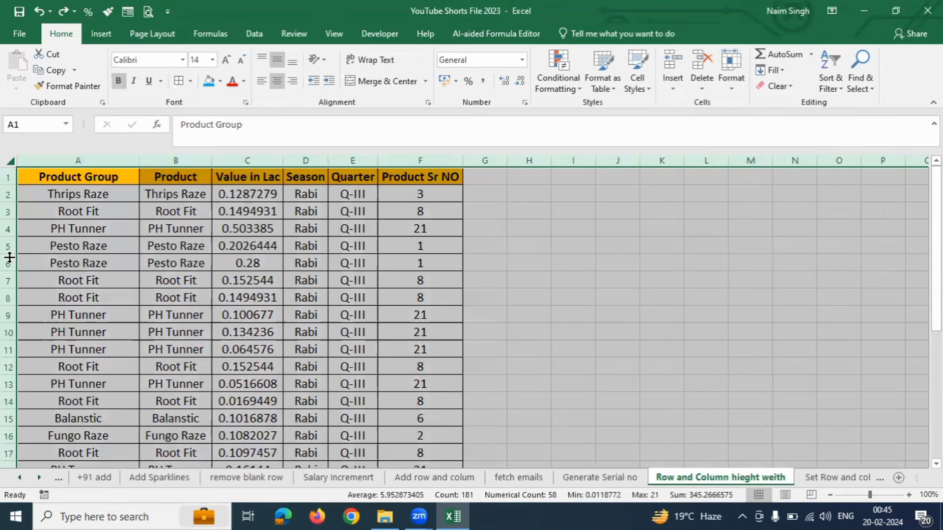
drag(8, 235, 8, 244)
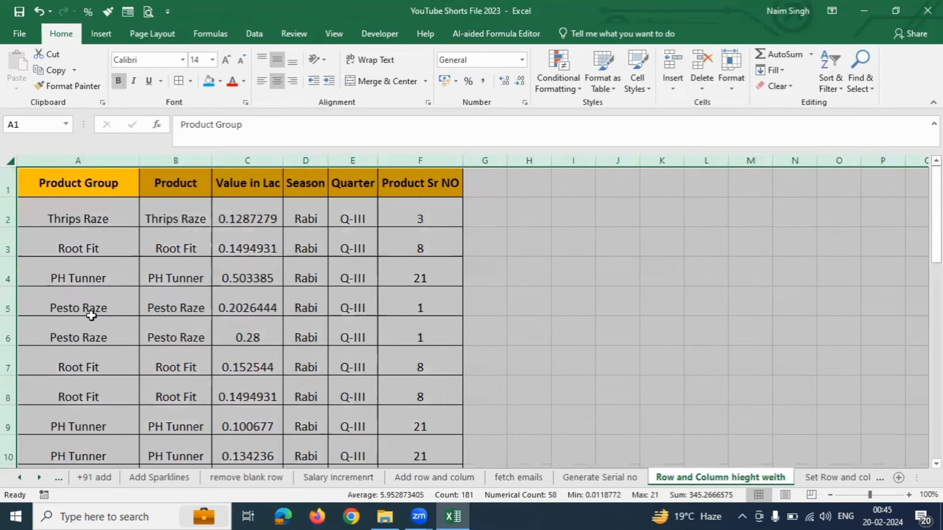
mouse_move(74, 214)
mouse_down()
mouse_move(97, 341)
mouse_move(287, 432)
mouse_up()
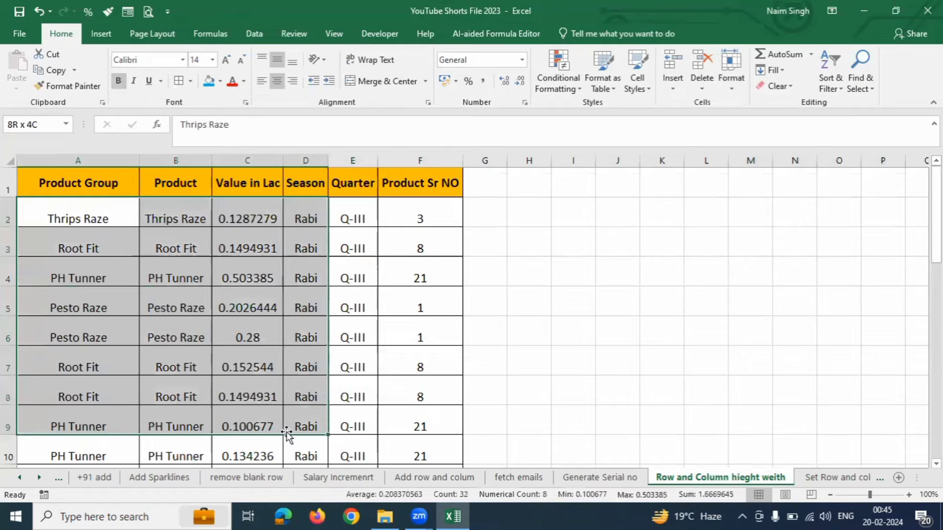
scroll(284, 433, down, 2)
scroll(275, 427, down, 2)
scroll(256, 425, down, 3)
scroll(246, 422, down, 2)
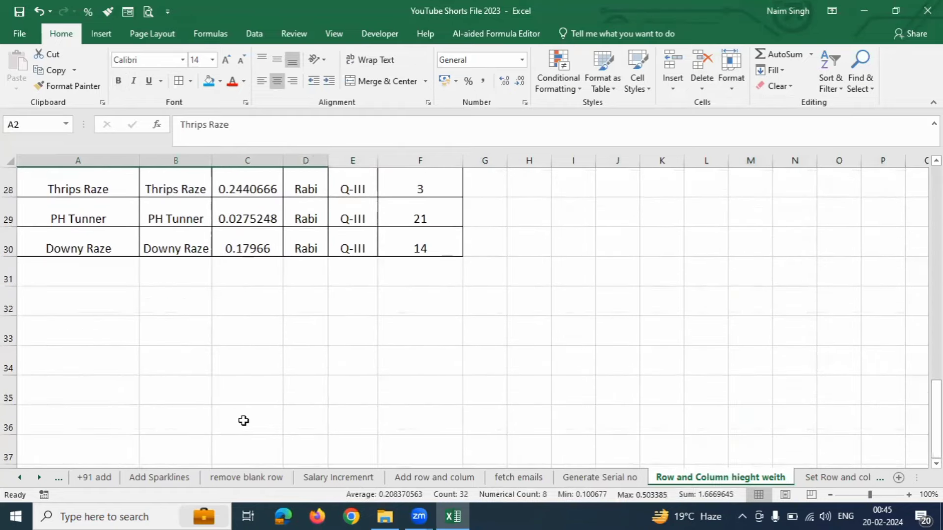
scroll(237, 417, up, 3)
scroll(52, 322, down, 3)
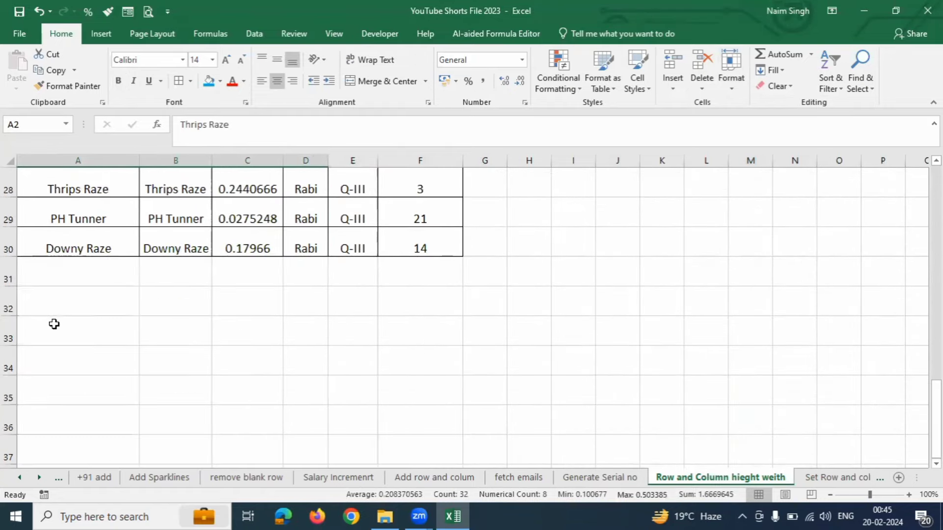
click(78, 280)
drag(76, 296, 419, 406)
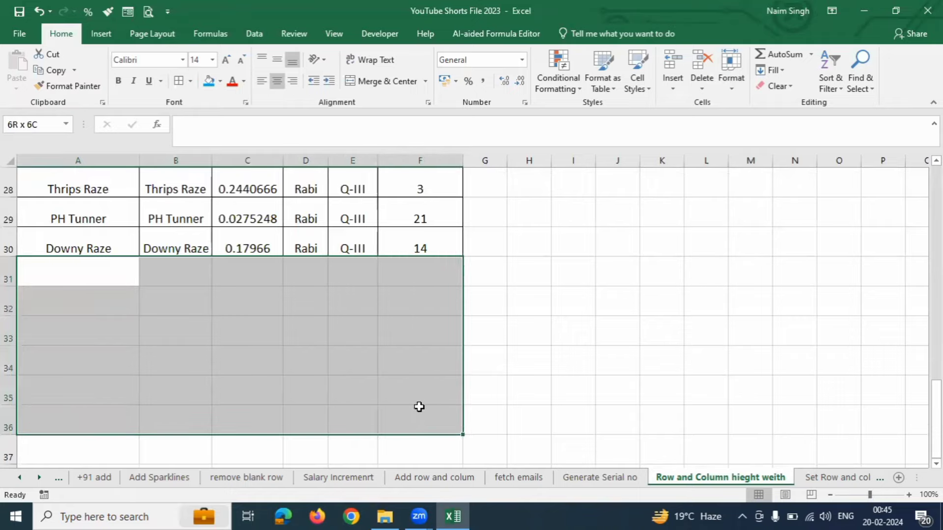
drag(126, 304, 368, 436)
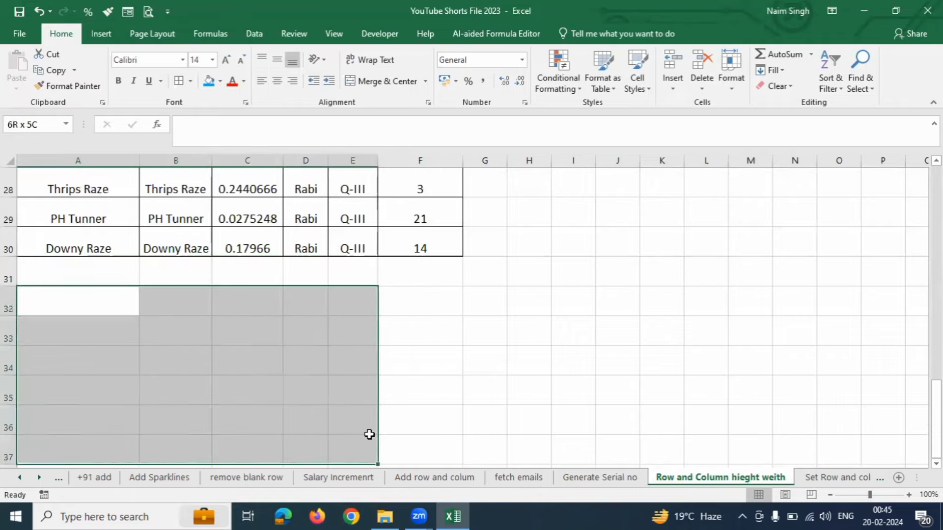
drag(221, 292, 381, 369)
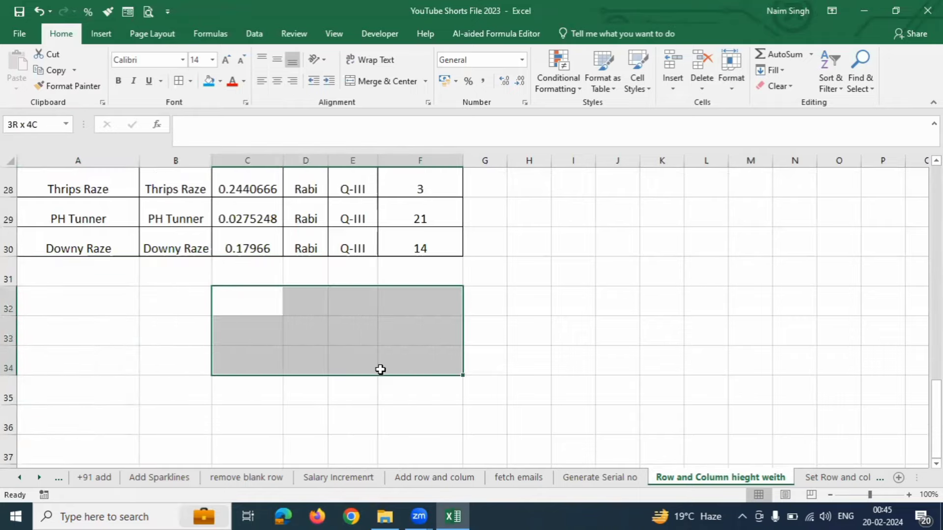
key(ctrl+Home)
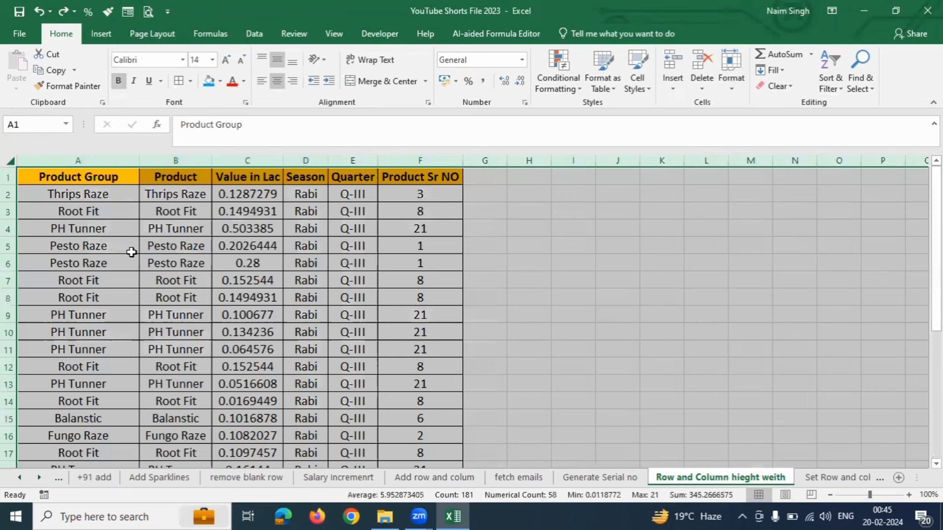
Step: Select rows 1 to 30 and the data range A1:F30, then bring up Format's cell size options
click(131, 248)
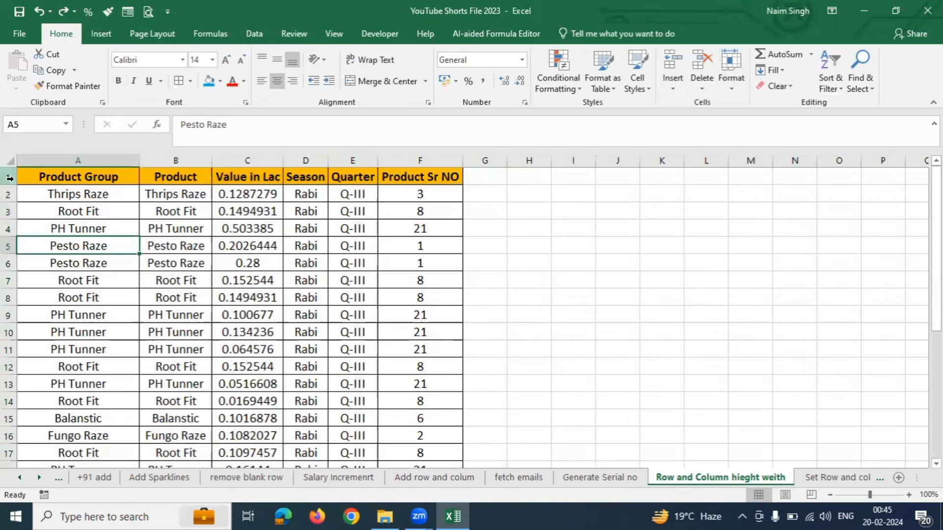
drag(5, 176, 64, 484)
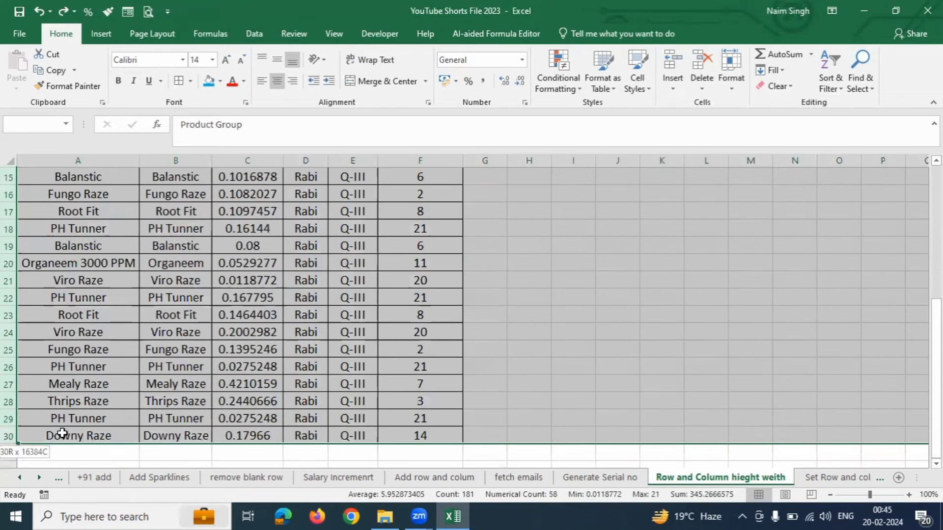
drag(65, 483, 58, 433)
click(80, 264)
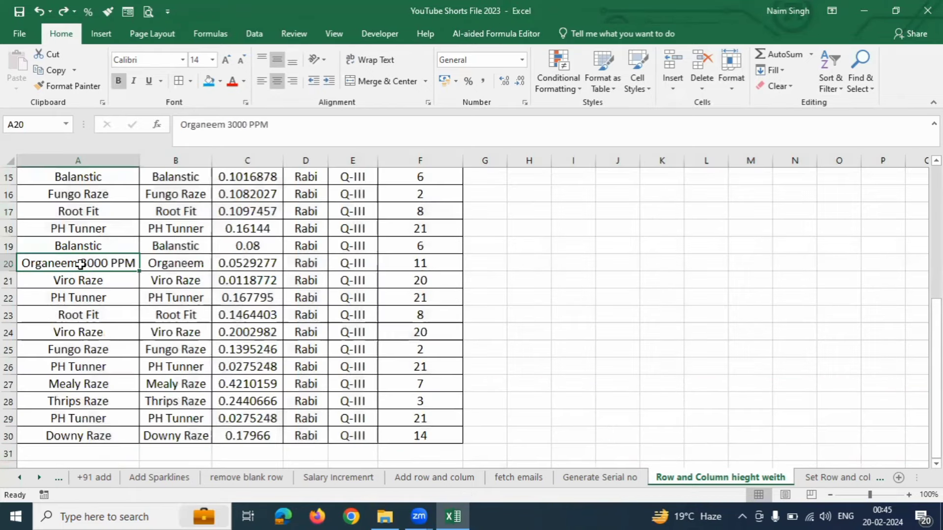
key(ctrl+a)
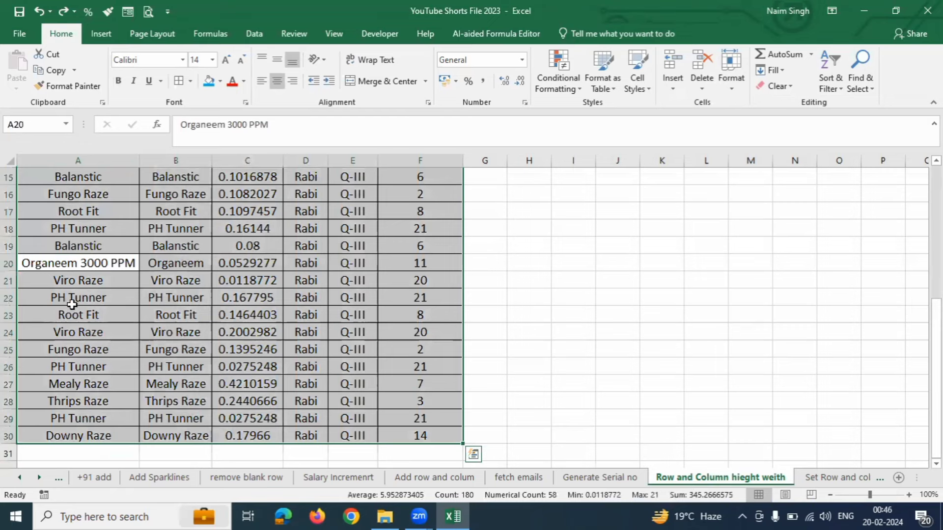
click(731, 73)
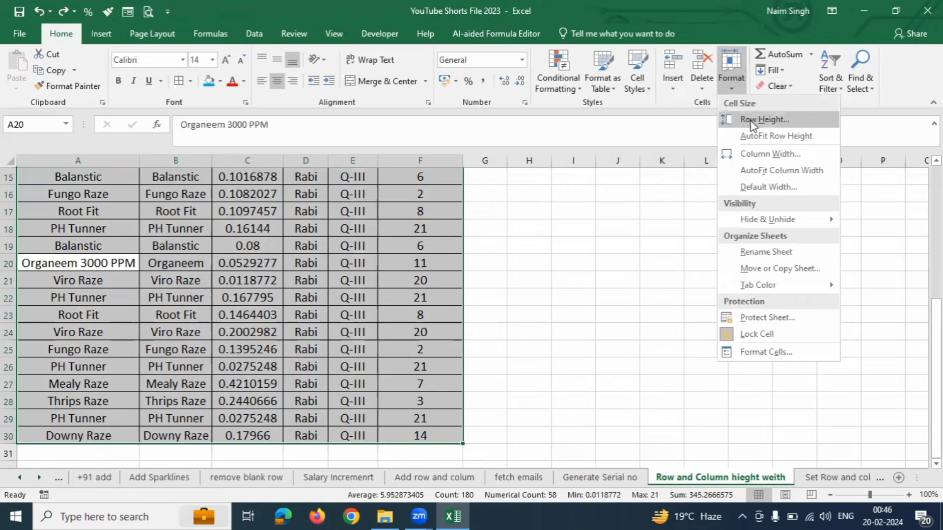
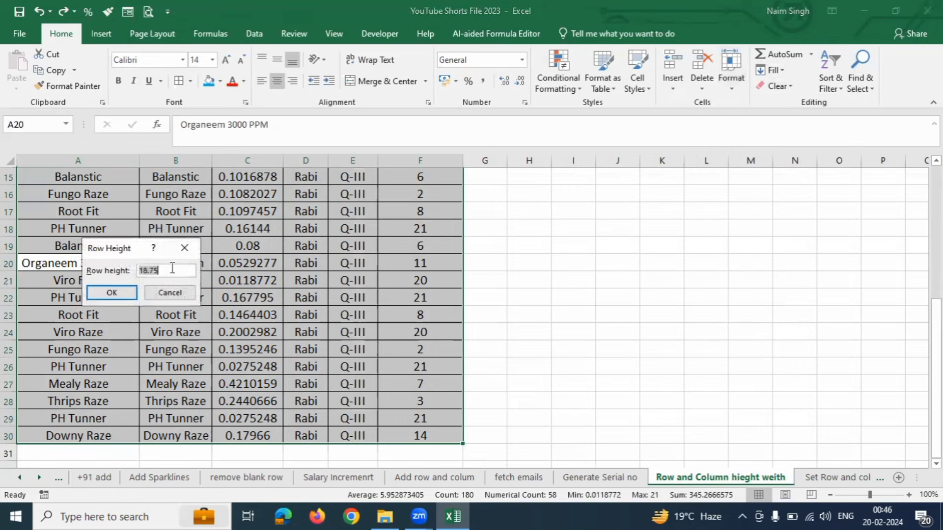
click(176, 268)
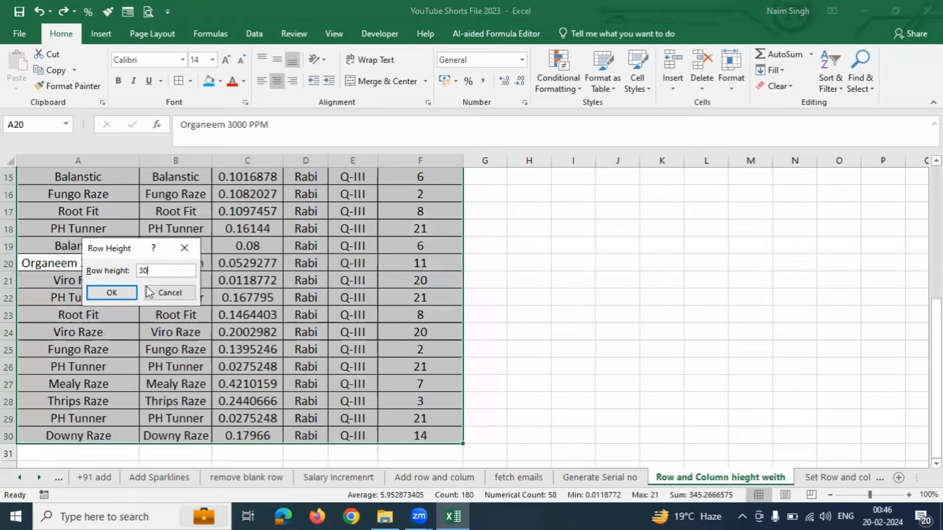
Step: Apply the row height of 30 to the selected rows, then check rows 15–30
click(112, 294)
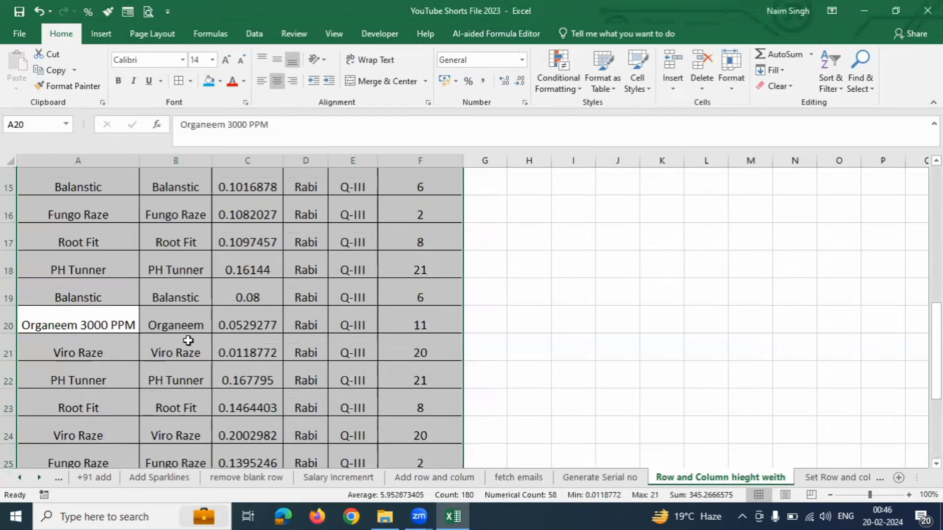
scroll(186, 341, down, 3)
scroll(72, 386, down, 2)
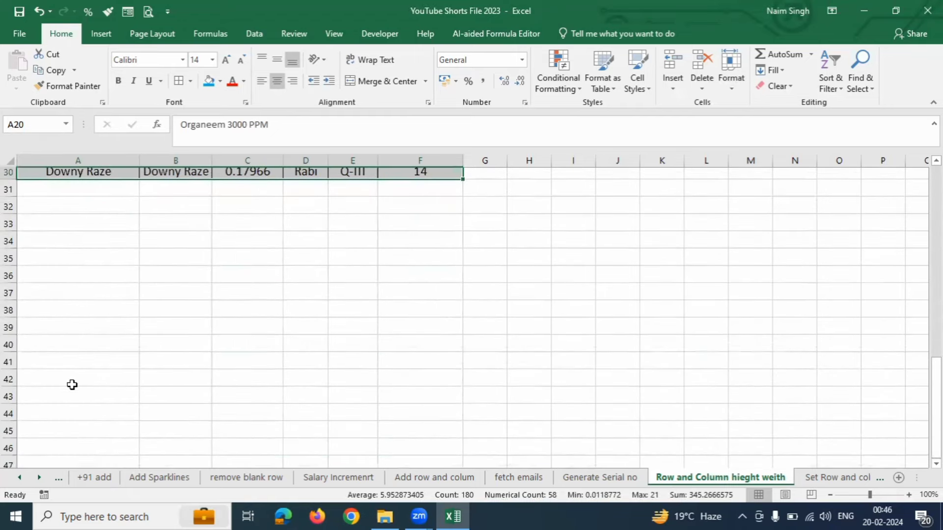
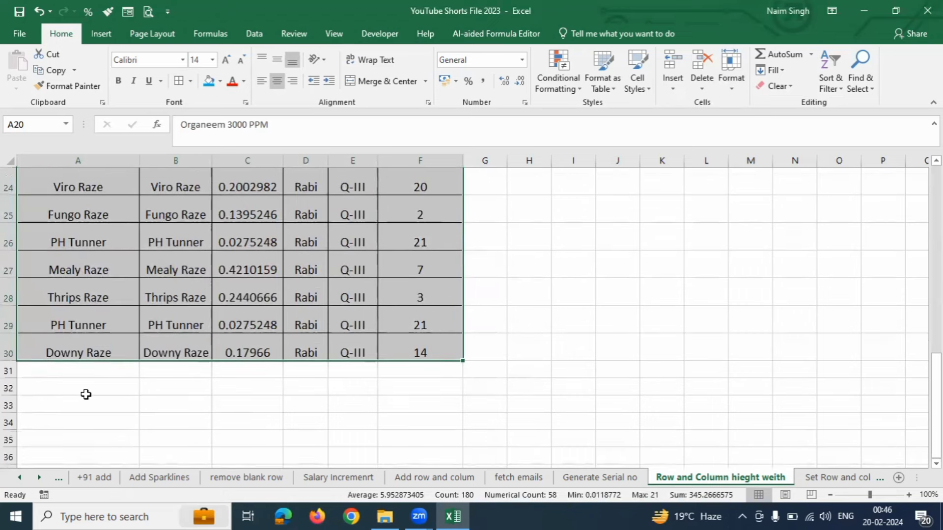
Step: From an empty cell below the table, view the Row Height setting and cancel without changes
click(86, 392)
click(91, 435)
click(97, 388)
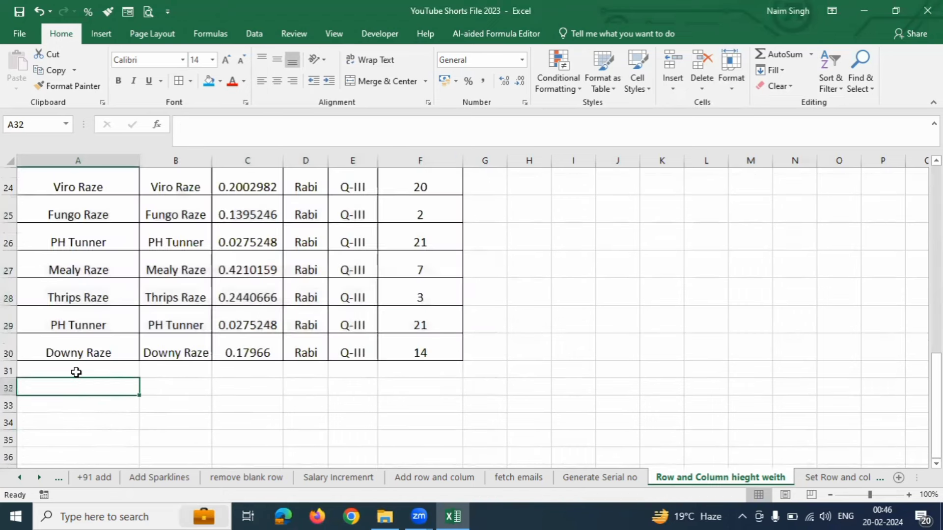
drag(76, 372, 72, 427)
click(101, 393)
click(731, 81)
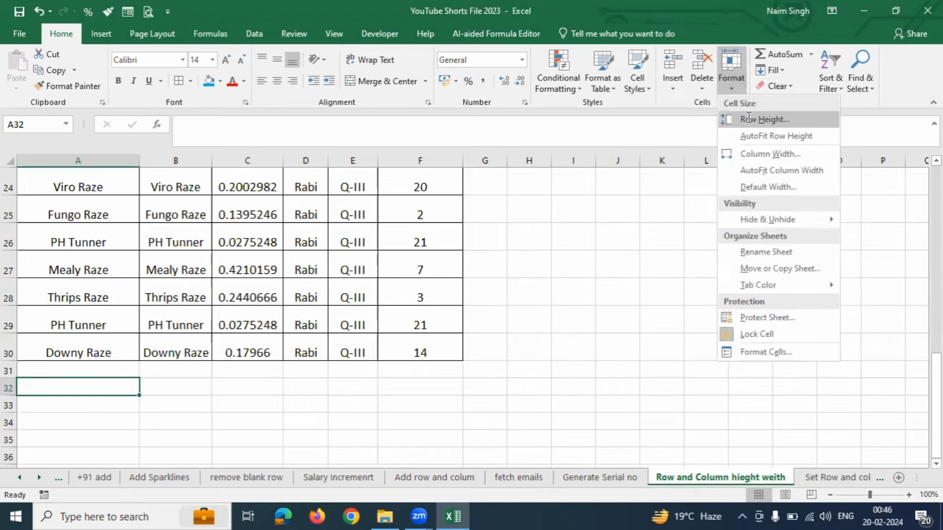
click(748, 119)
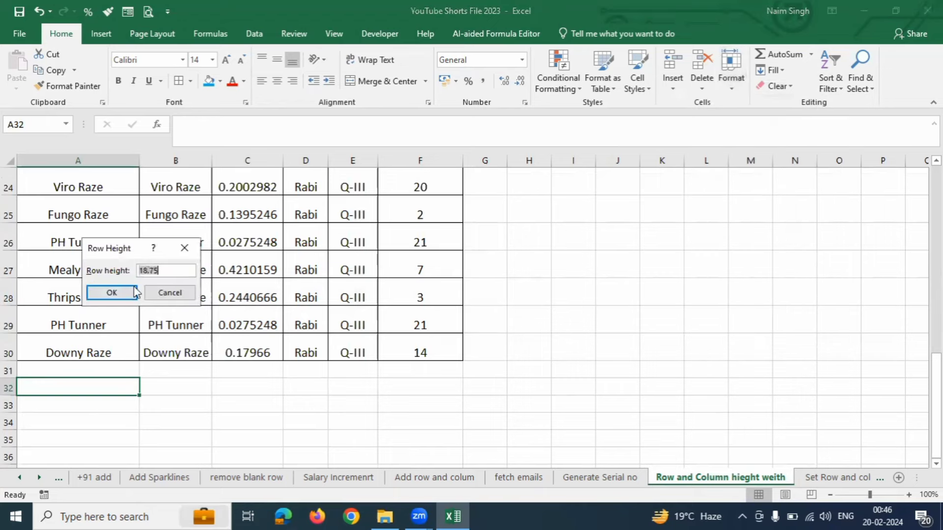
click(170, 293)
Step: Undo the row-height change to restore compact table rows, back at row 1
scroll(81, 273, up, 2)
scroll(81, 273, up, 6)
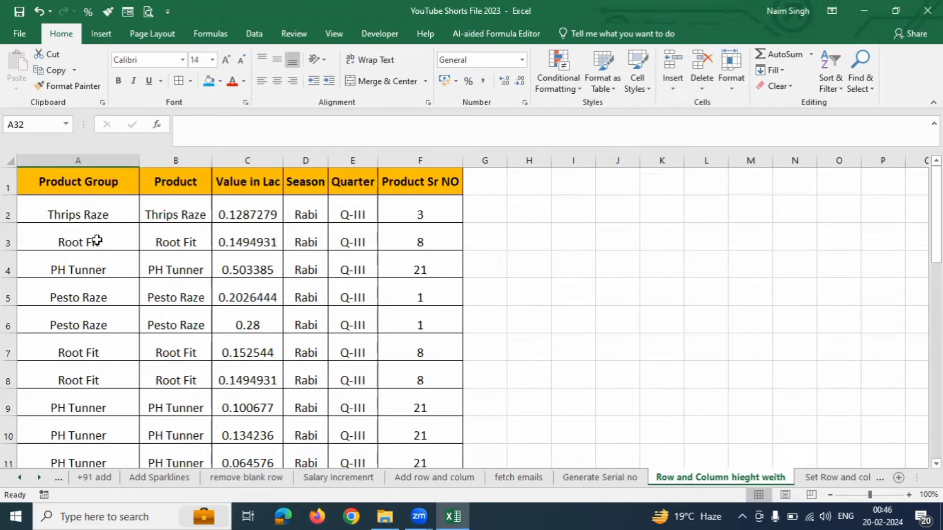
click(170, 265)
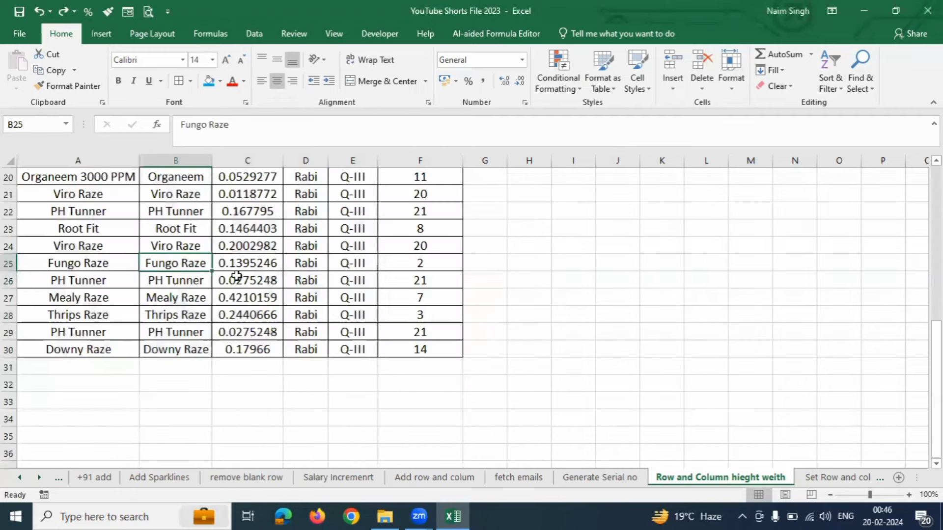
scroll(258, 277, up, 6)
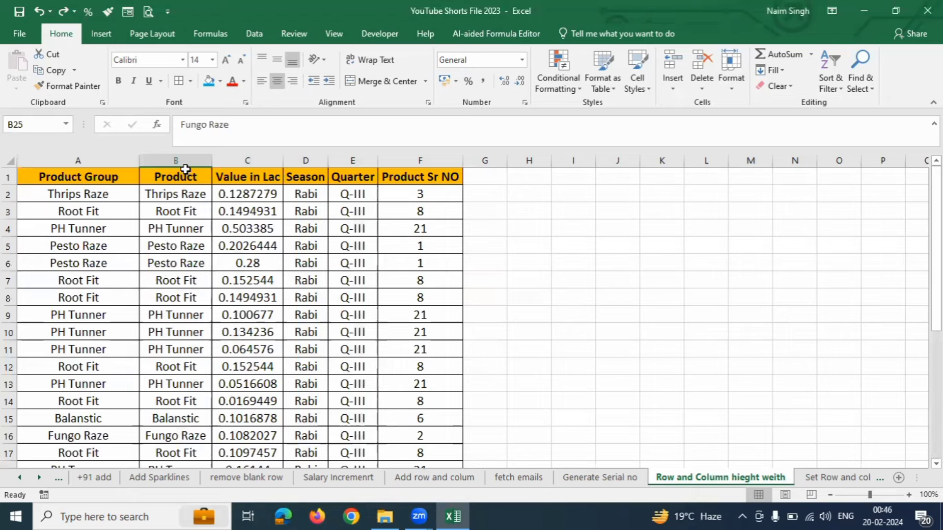
Step: Narrow columns A through F together to a width of 10.43
drag(78, 161, 441, 152)
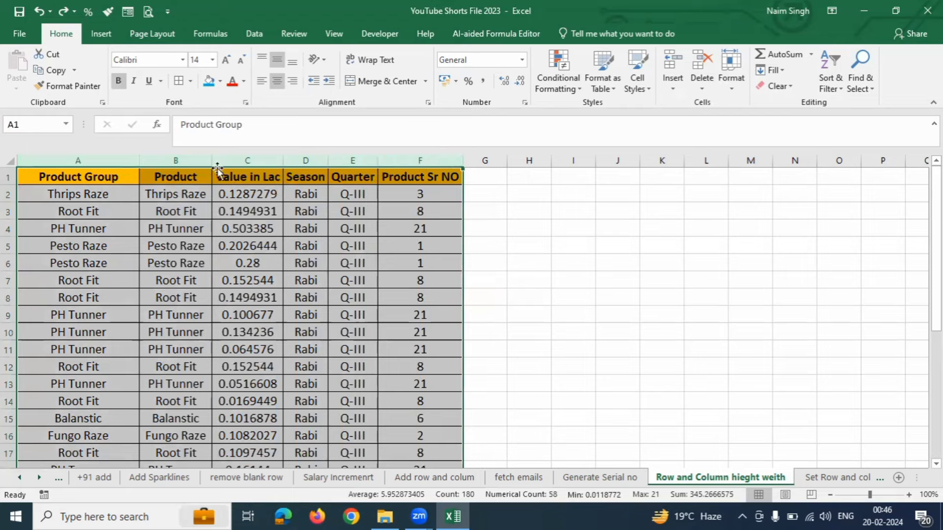
drag(214, 164, 192, 168)
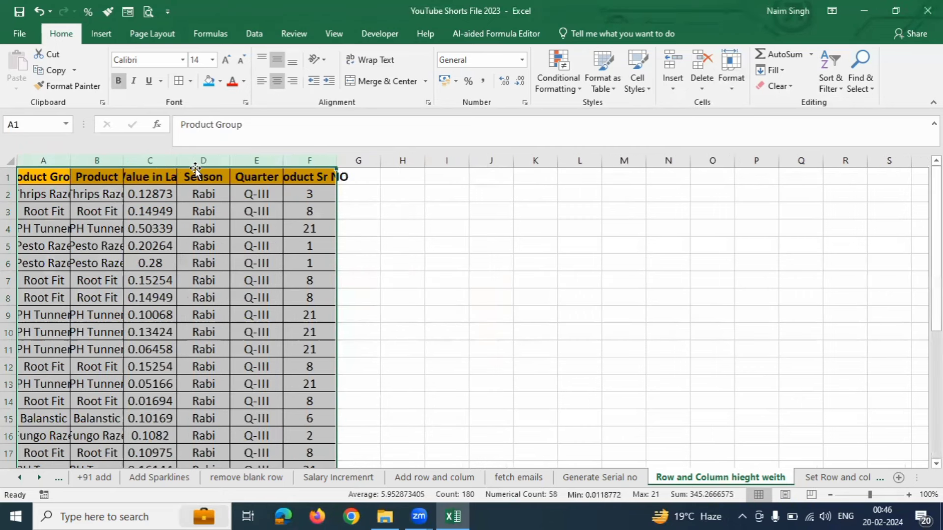
click(95, 181)
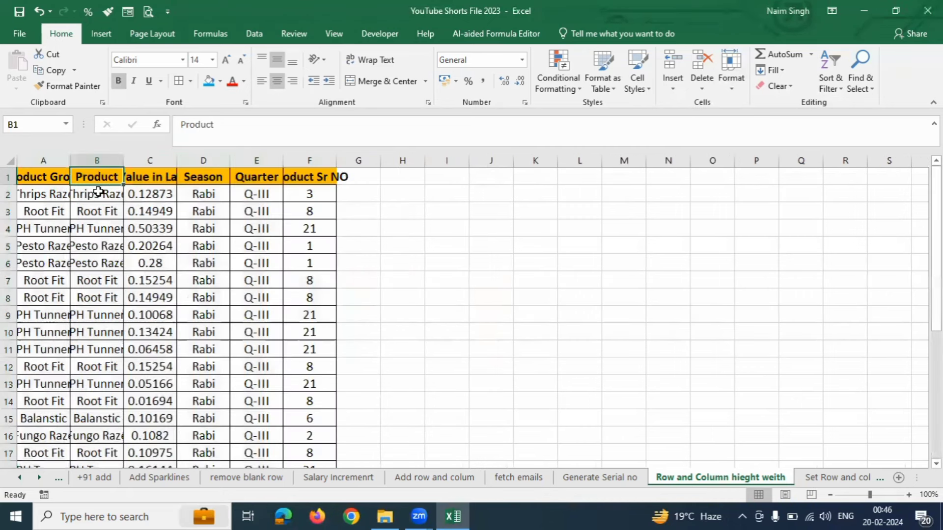
Step: Inspect the cut-off headers like Product Group and Product Sr NO, then select the whole sheet
click(30, 176)
click(155, 173)
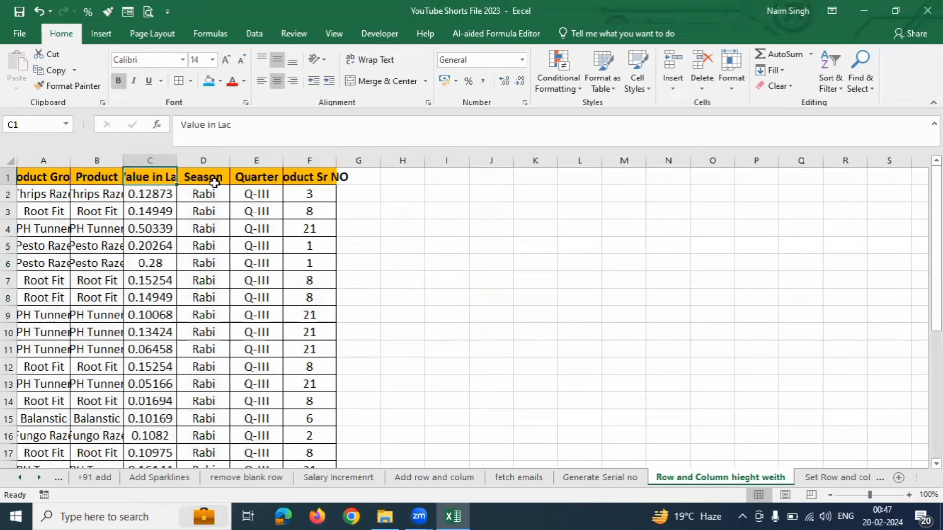
click(262, 176)
click(311, 173)
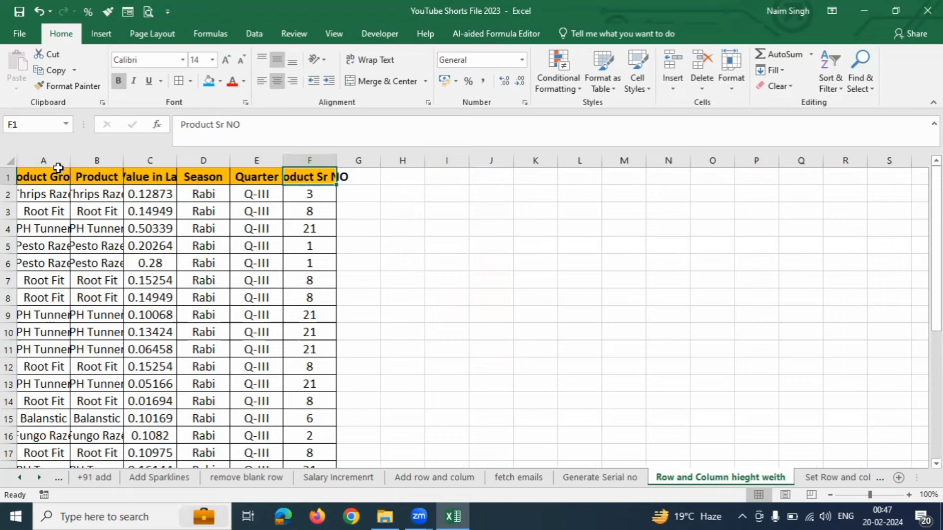
click(9, 160)
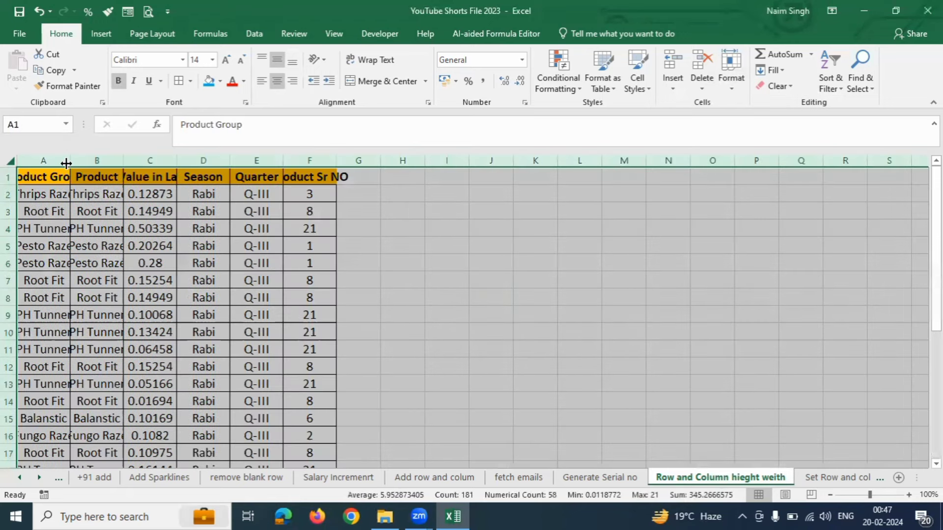
Step: AutoFit all columns to their contents
double_click(70, 163)
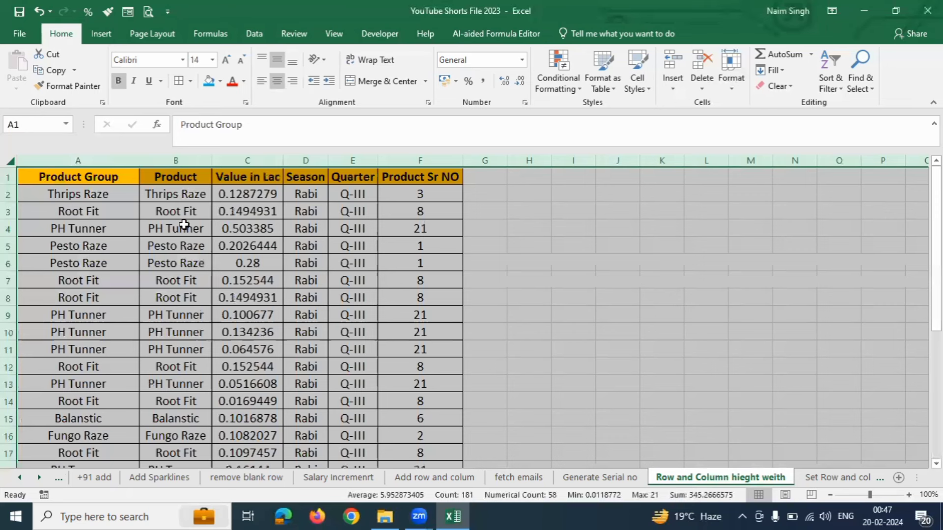
click(223, 195)
click(315, 194)
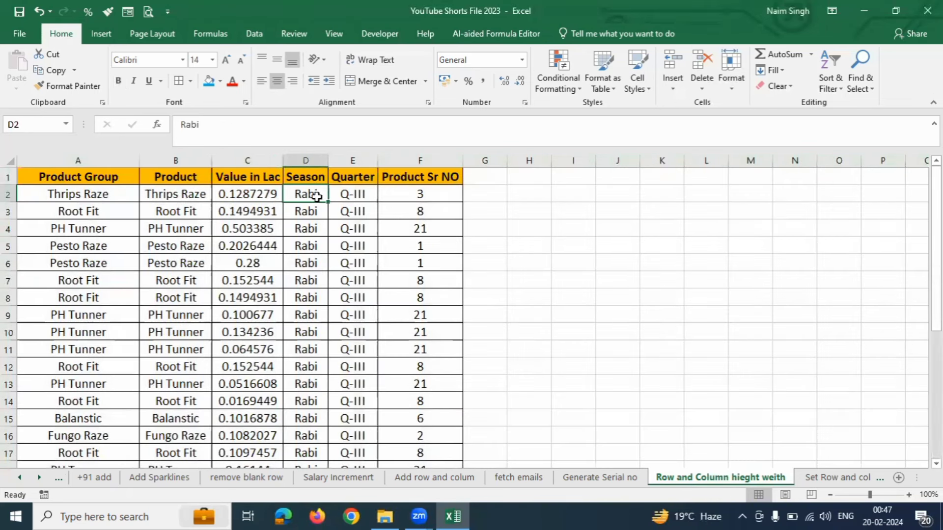
Step: Widen every column to one equal width, then select the whole data table
click(5, 160)
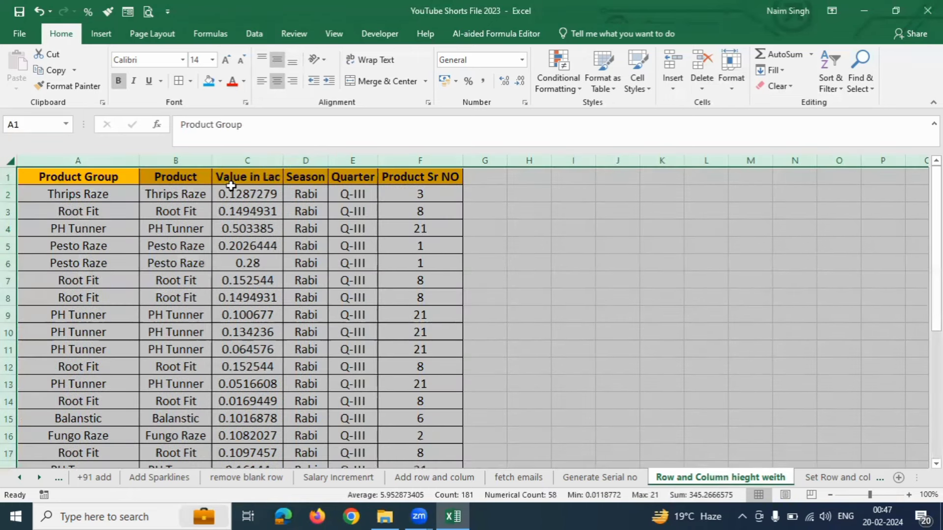
drag(328, 161, 362, 175)
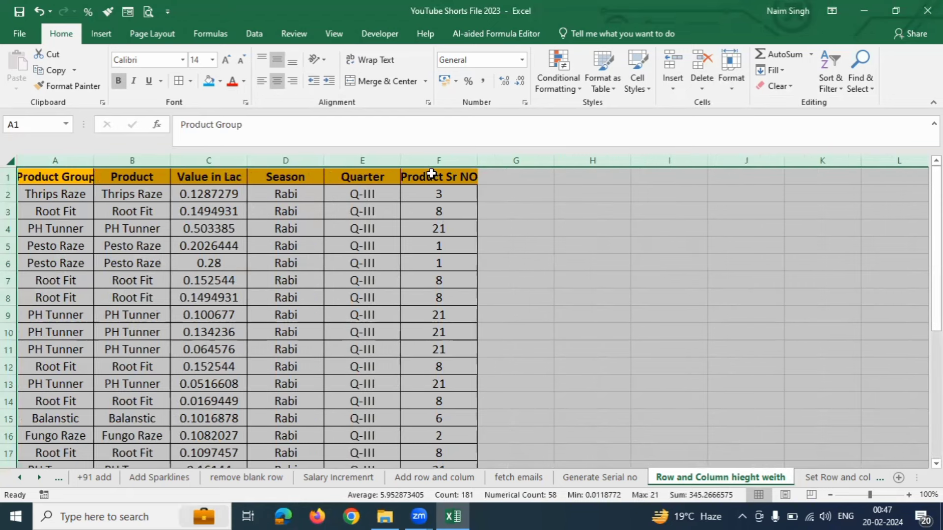
click(361, 197)
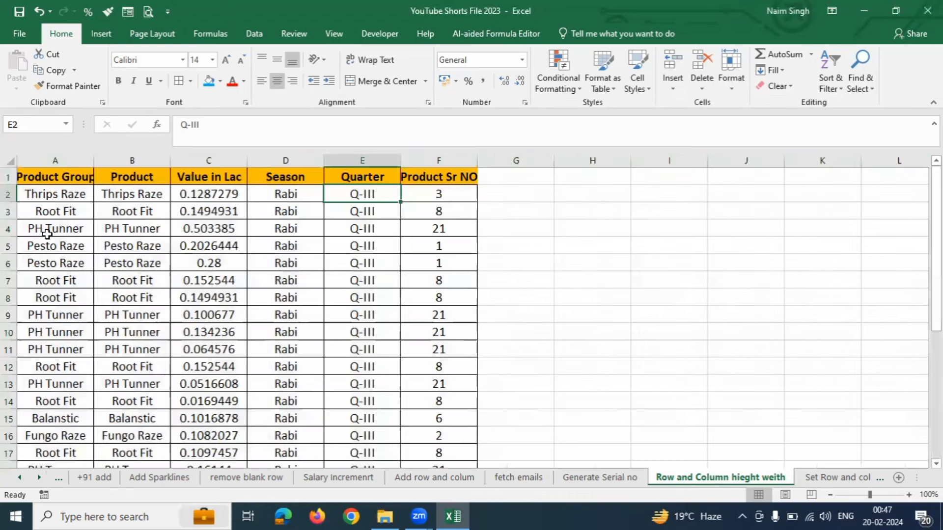
click(154, 245)
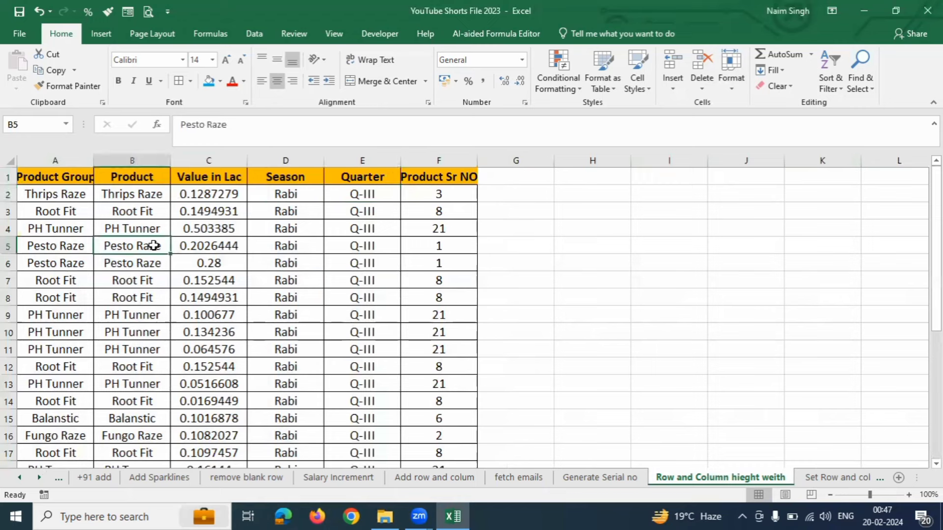
click(146, 216)
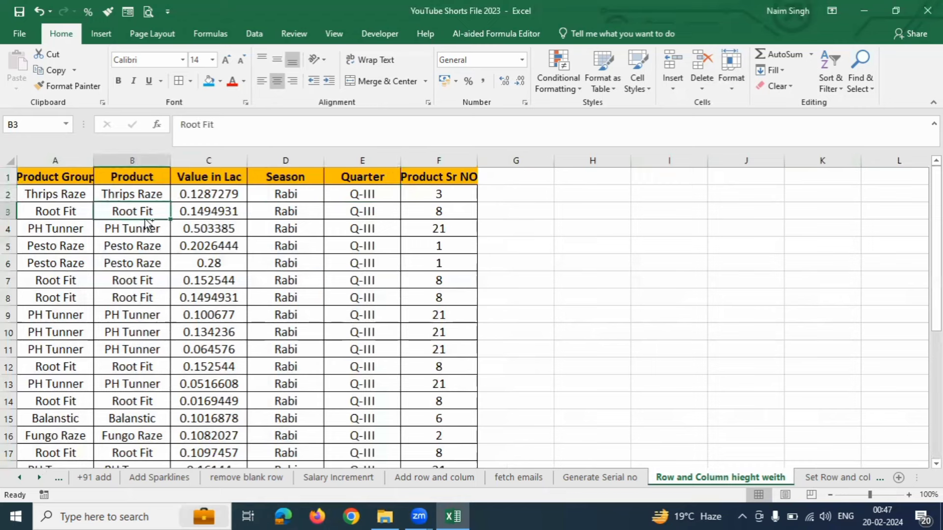
key(ctrl+a)
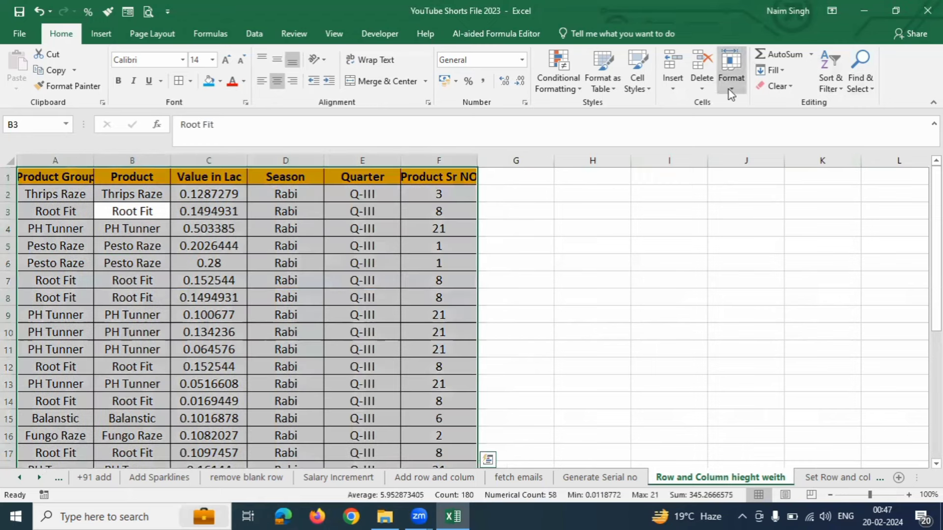
Step: Set the selected table columns A–F to a column width of 30
click(730, 93)
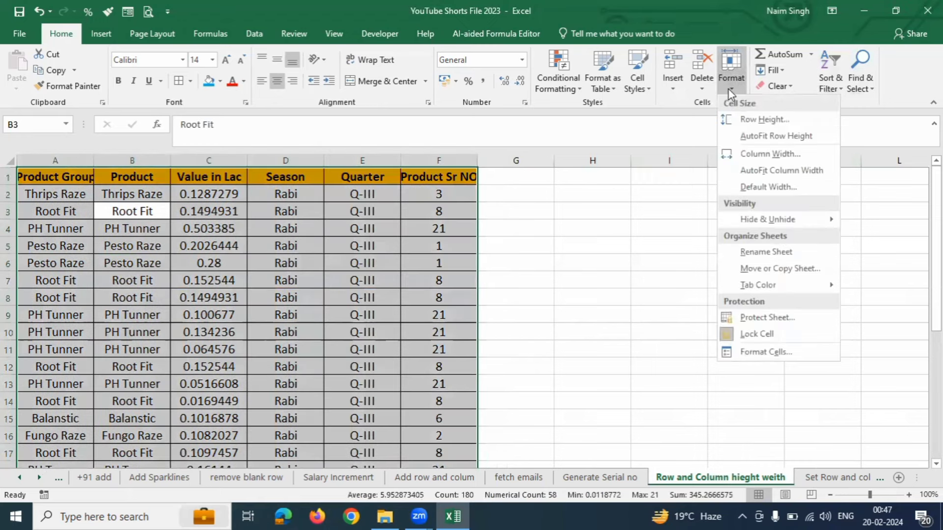
click(764, 154)
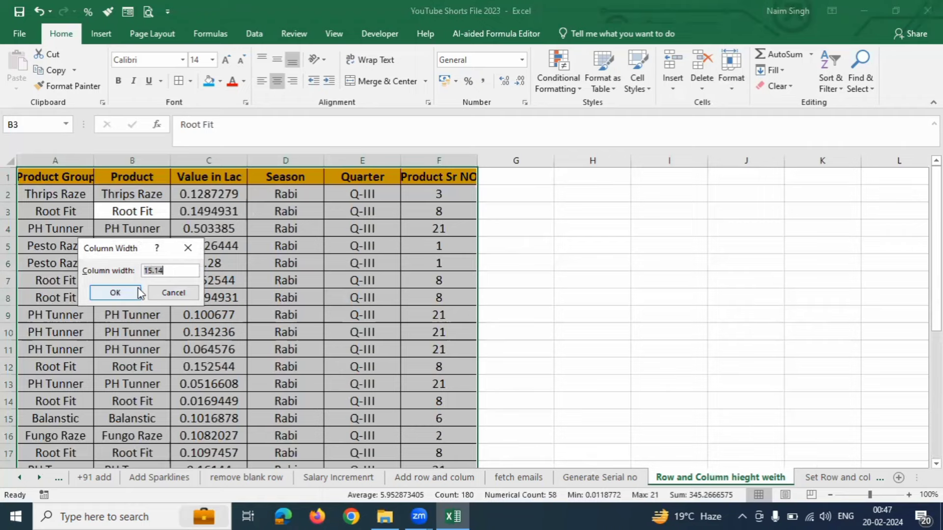
text(30)
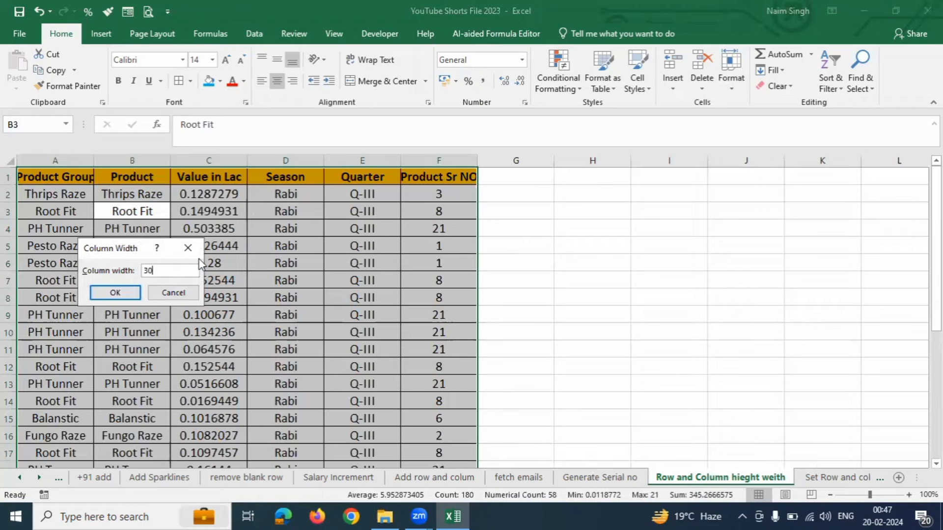
key(Return)
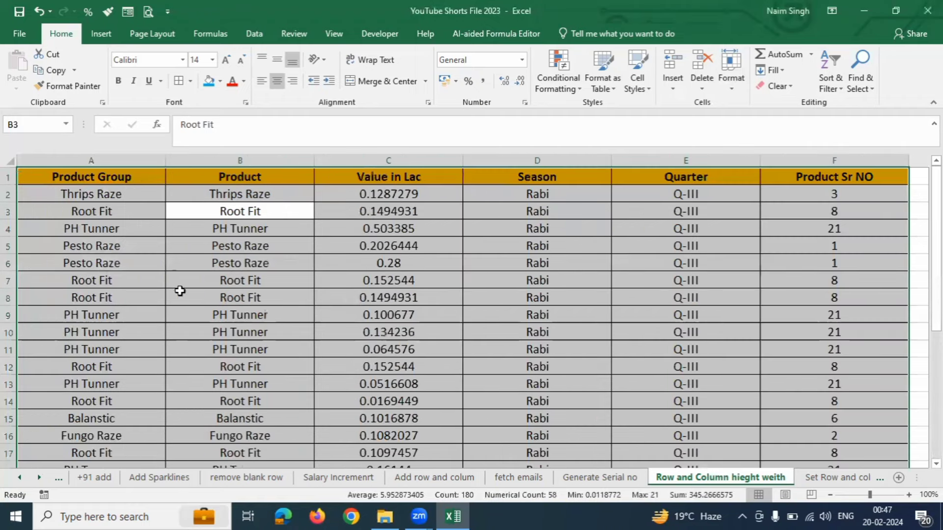
click(329, 264)
click(95, 162)
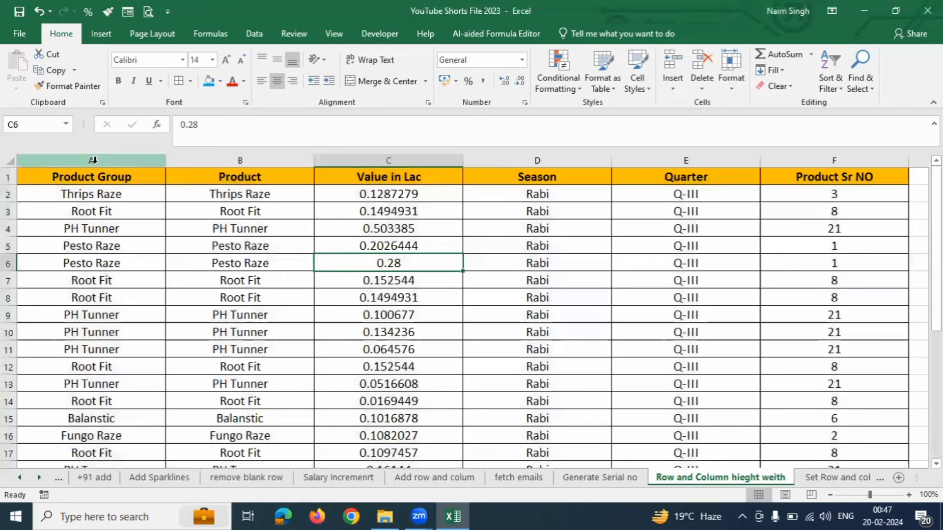
click(239, 162)
click(387, 162)
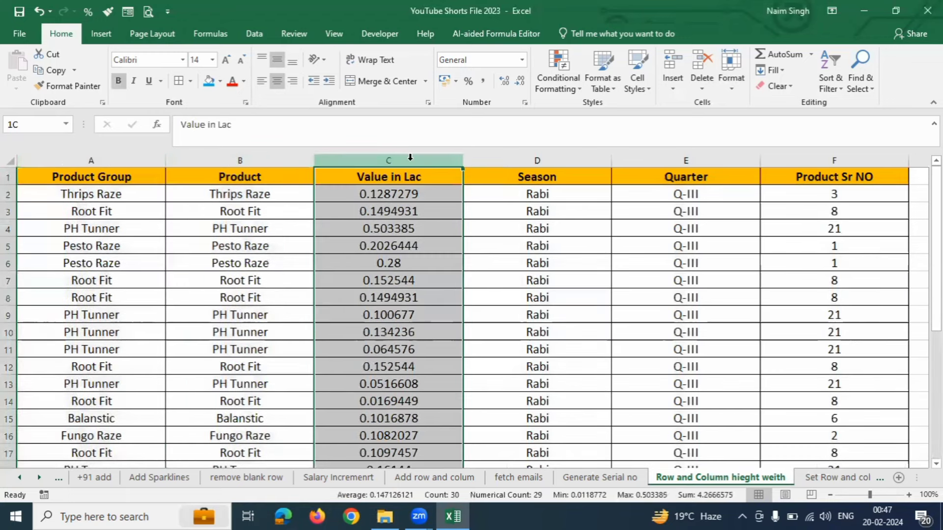
click(537, 160)
click(659, 160)
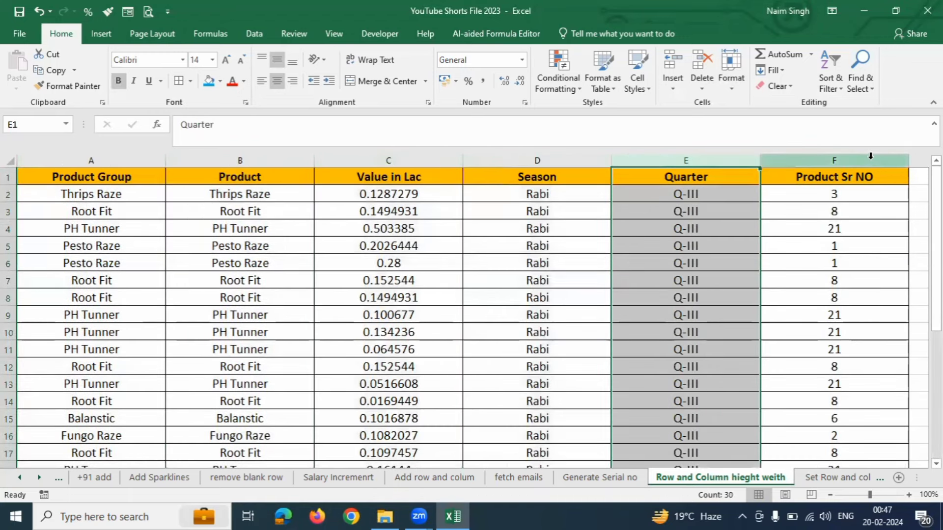
click(866, 160)
click(405, 211)
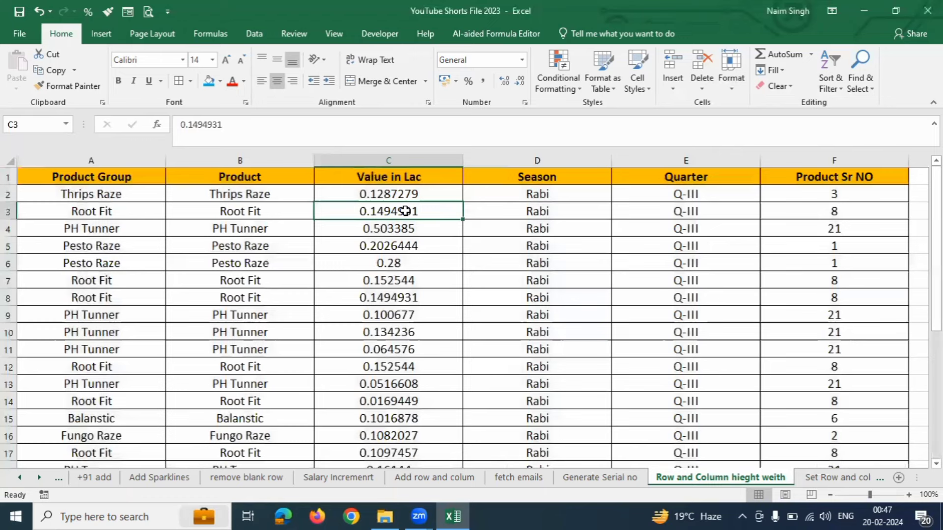